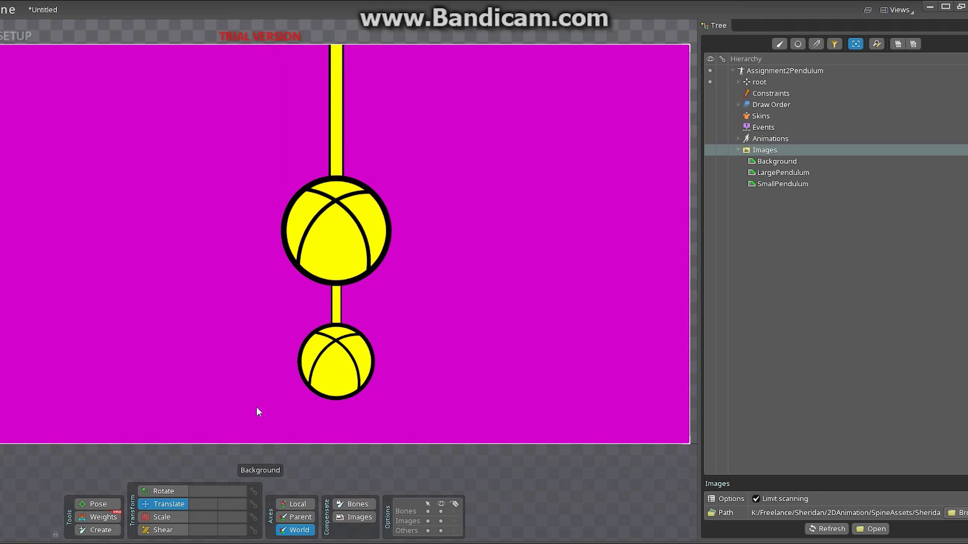
Step: Create a bone under root at the top of the rod and name it cnt_LargePendulum
{"action": "left_click", "coordinate": [101, 530]}
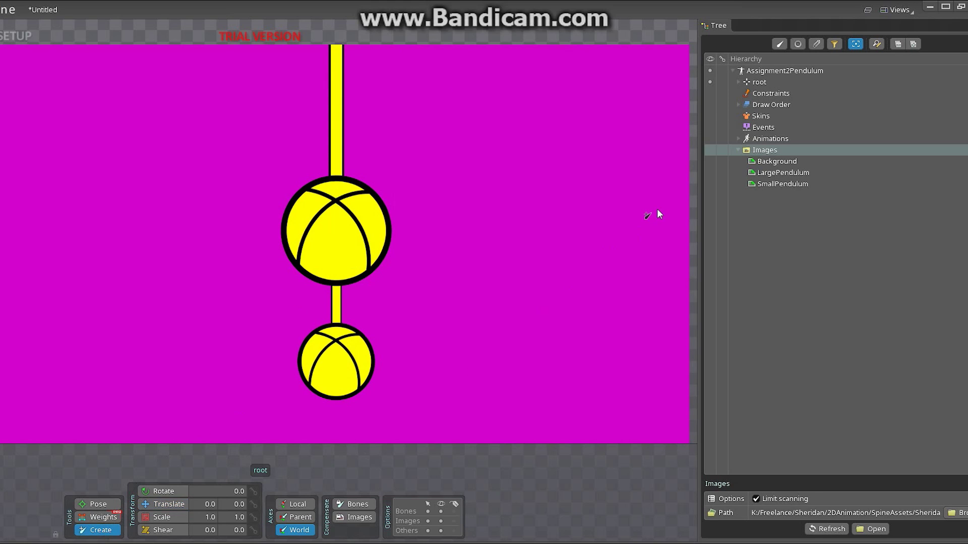
{"action": "left_click", "coordinate": [759, 82]}
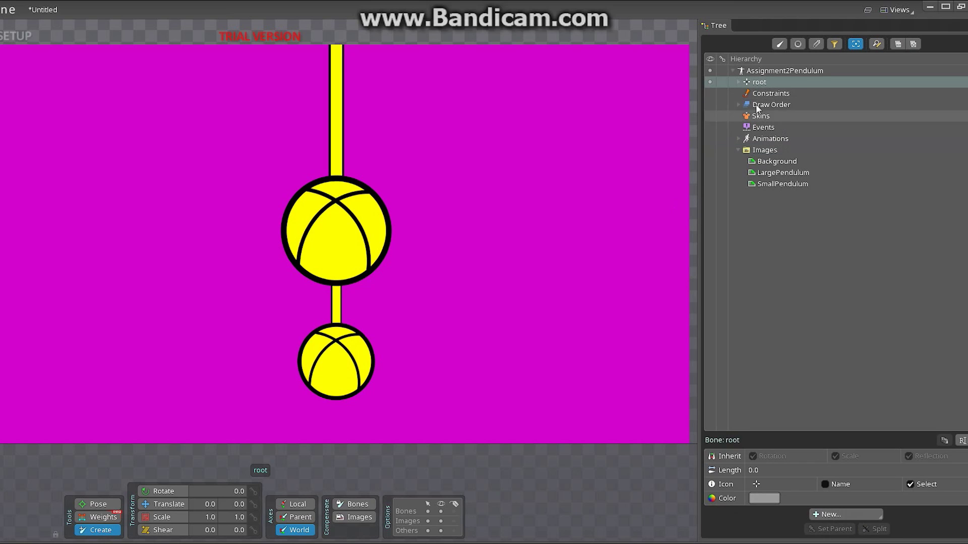
{"action": "left_click", "coordinate": [336, 49]}
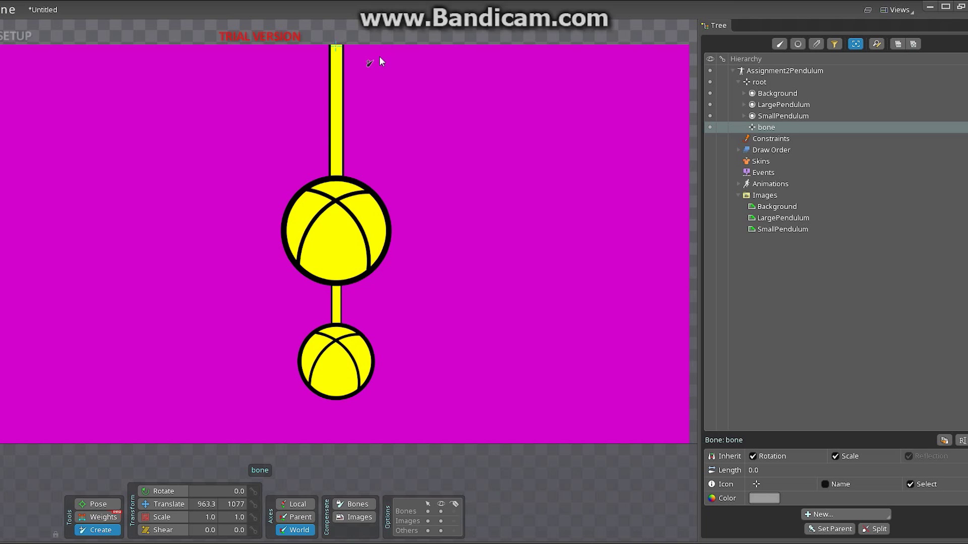
{"action": "double_click", "coordinate": [772, 127]}
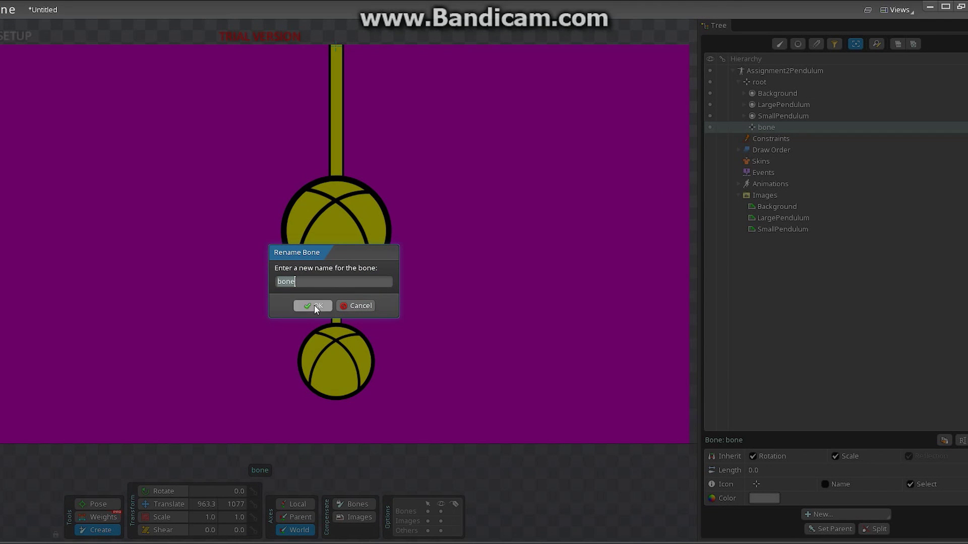
{"action": "key", "text": "BackSpace"}
{"action": "type", "text": "cnt_LargePendulum"}
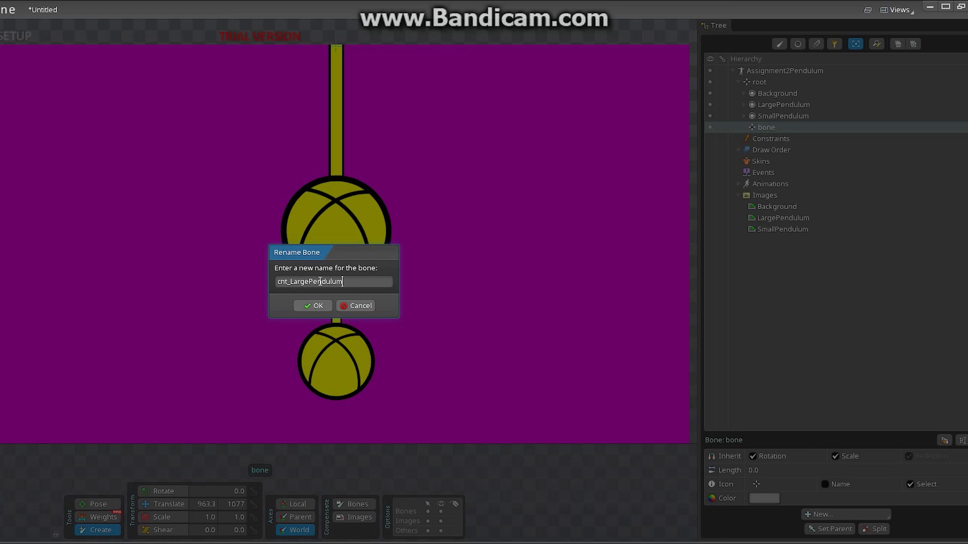
{"action": "left_click", "coordinate": [314, 306]}
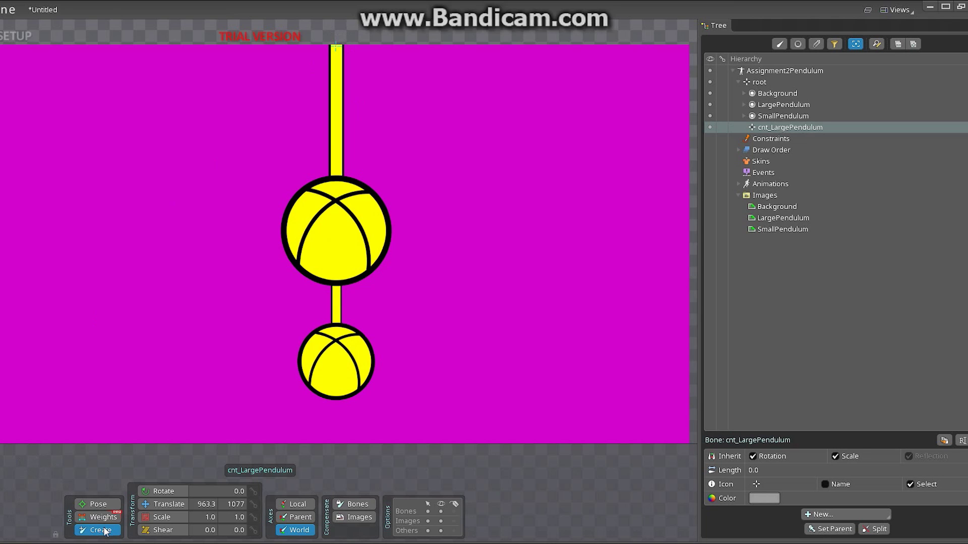
Step: Create a new bone under cnt_LargePendulum at the large pendulum's centre
{"action": "left_click", "coordinate": [166, 504]}
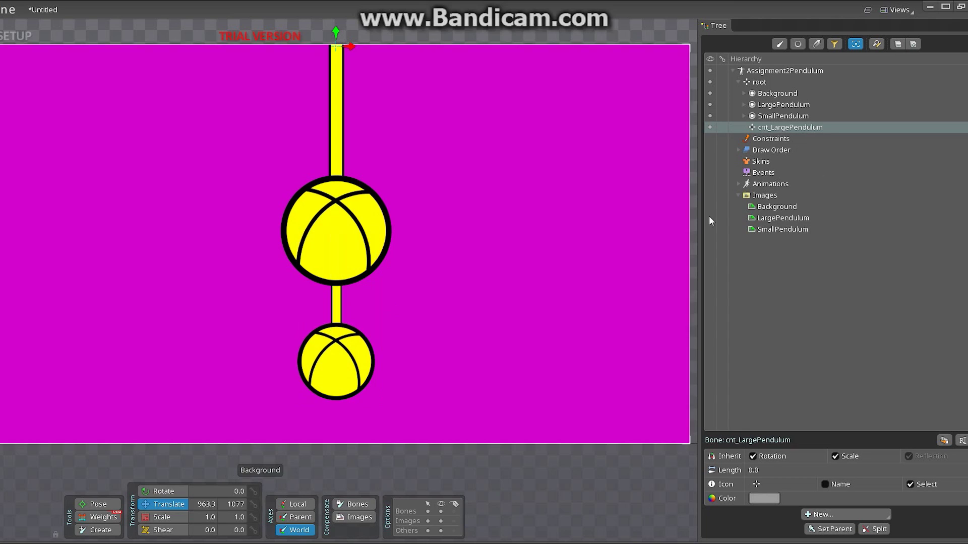
{"action": "left_click", "coordinate": [772, 119]}
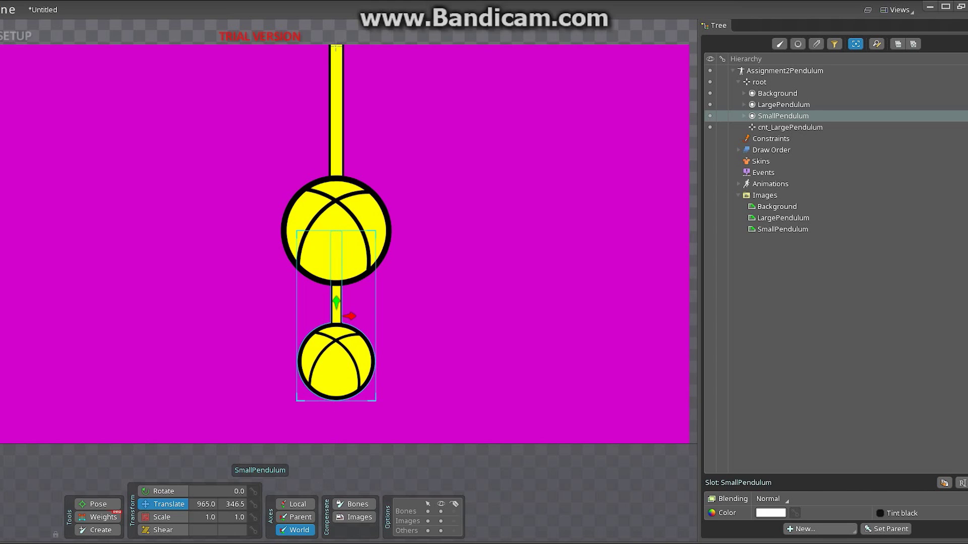
{"action": "left_click", "coordinate": [101, 530]}
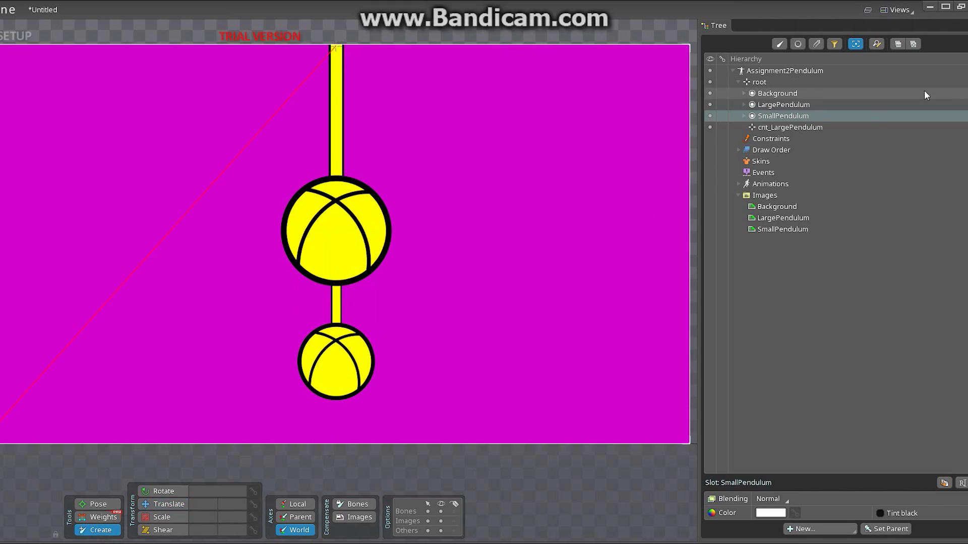
{"action": "left_click", "coordinate": [798, 128]}
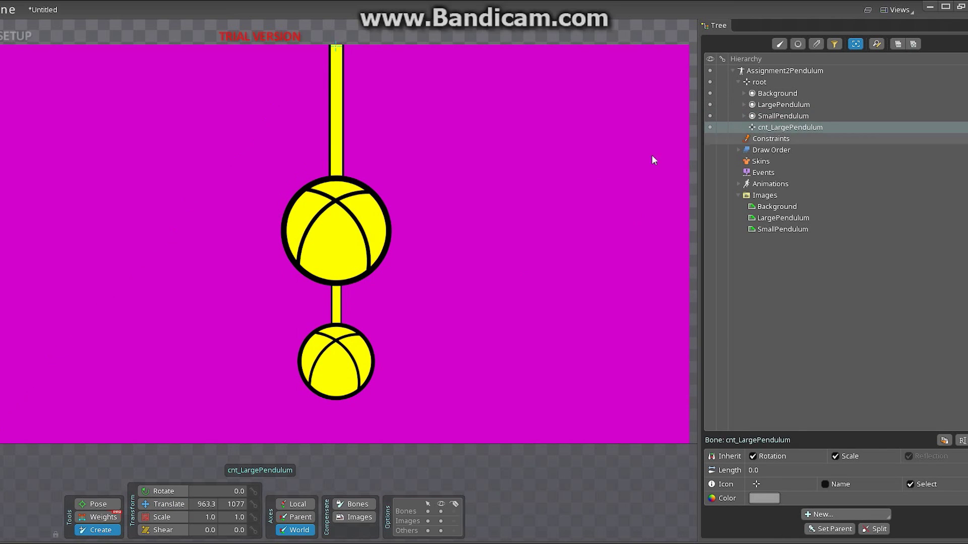
{"action": "left_click", "coordinate": [334, 232]}
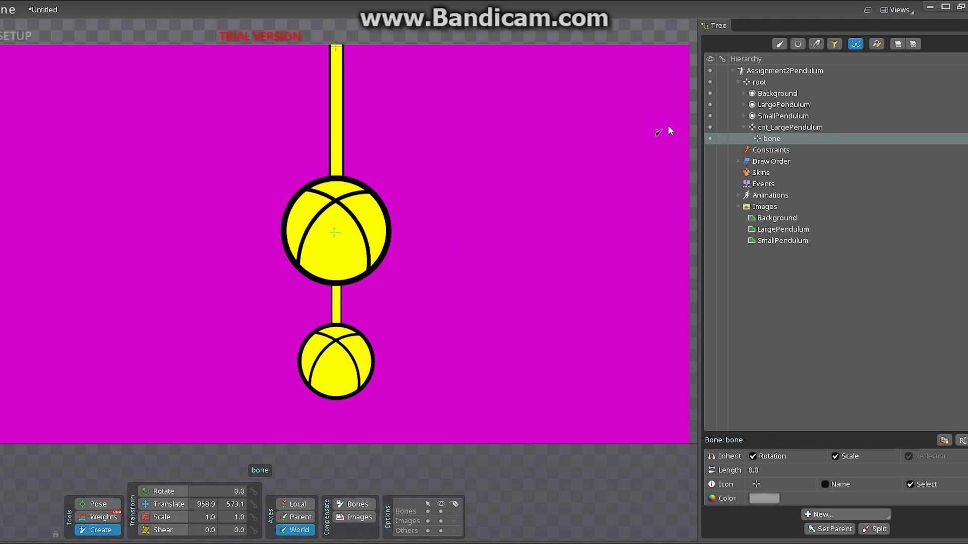
Step: Rename the new bone to cnt_smallPendulum
{"action": "left_click", "coordinate": [776, 140]}
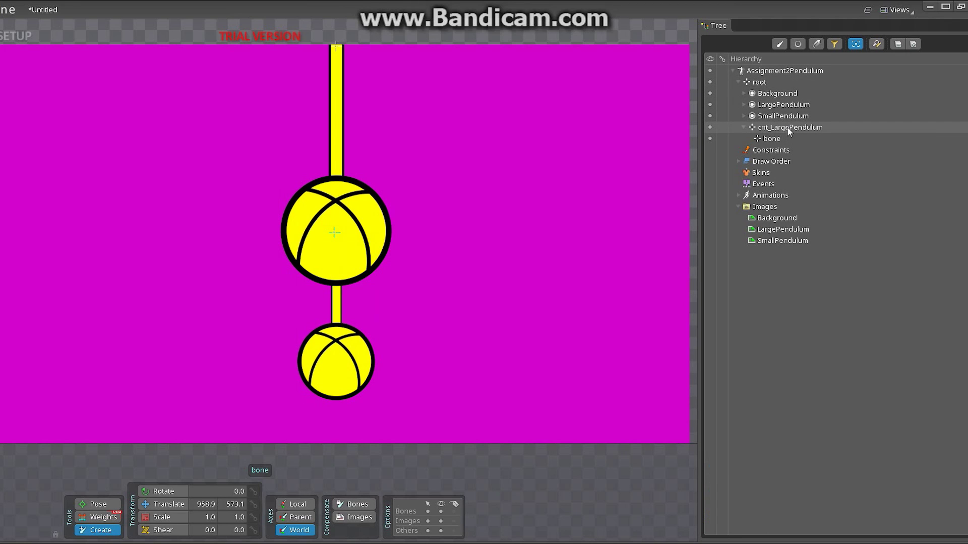
{"action": "double_click", "coordinate": [776, 138]}
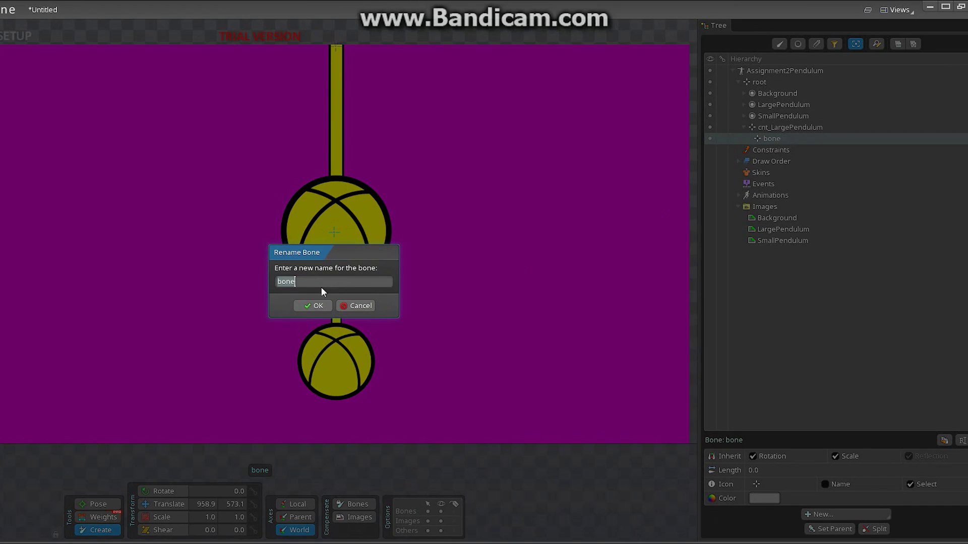
{"action": "key", "text": "BackSpace"}
{"action": "type", "text": "cnt_smallPendulum"}
{"action": "left_click", "coordinate": [317, 305]}
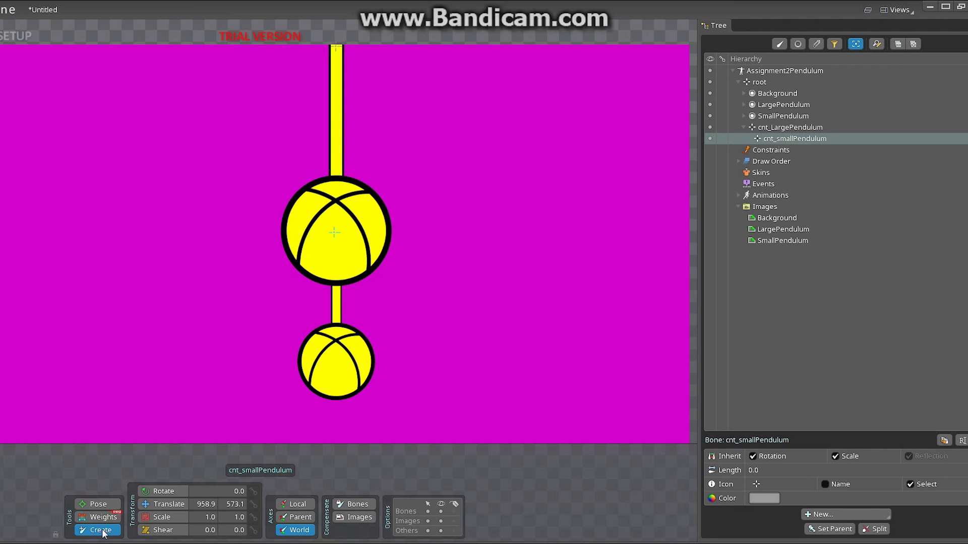
Step: Parent the LargePendulum and SmallPendulum slots to cnt_LargePendulum and cnt_smallPendulum, and expand both slots
{"action": "key", "text": "v"}
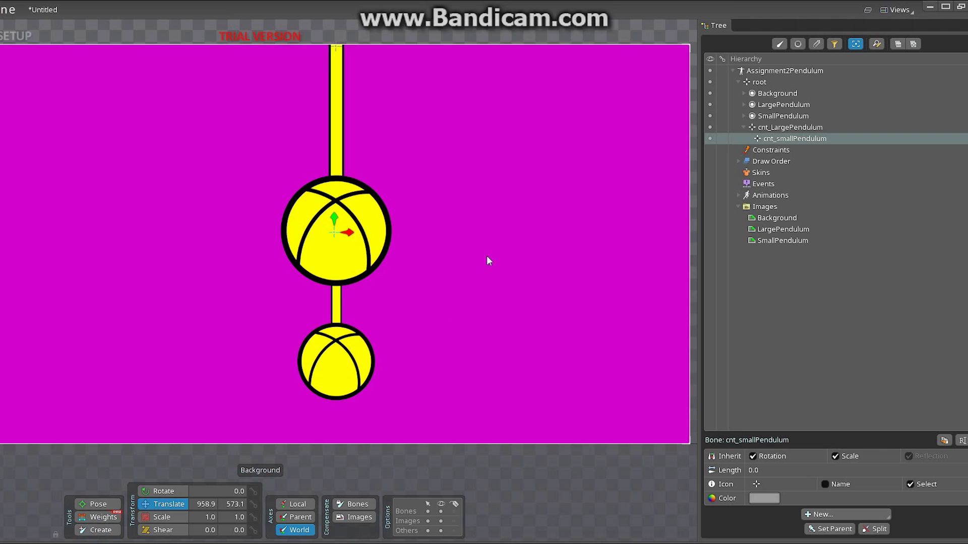
{"action": "left_click", "coordinate": [784, 105]}
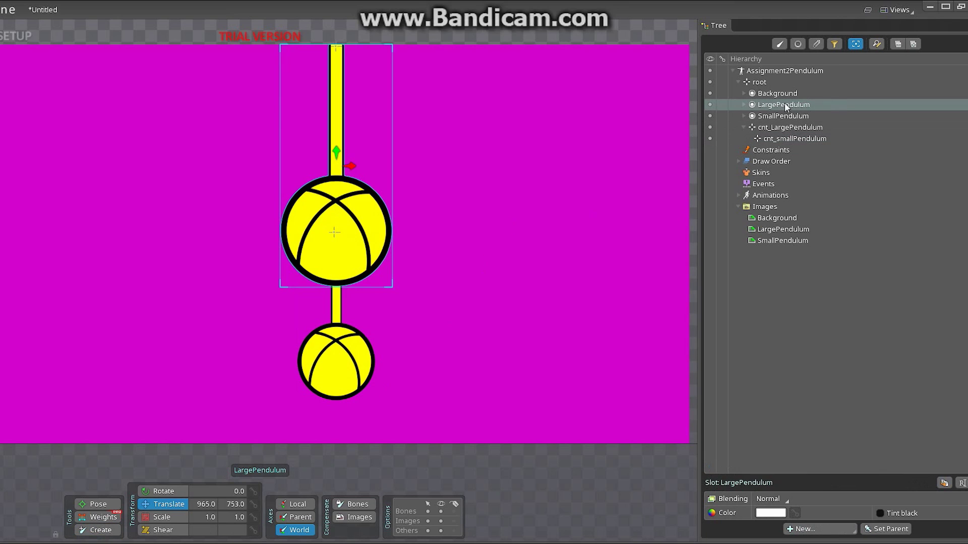
{"action": "left_click_drag", "start_coordinate": [785, 107], "coordinate": [785, 132]}
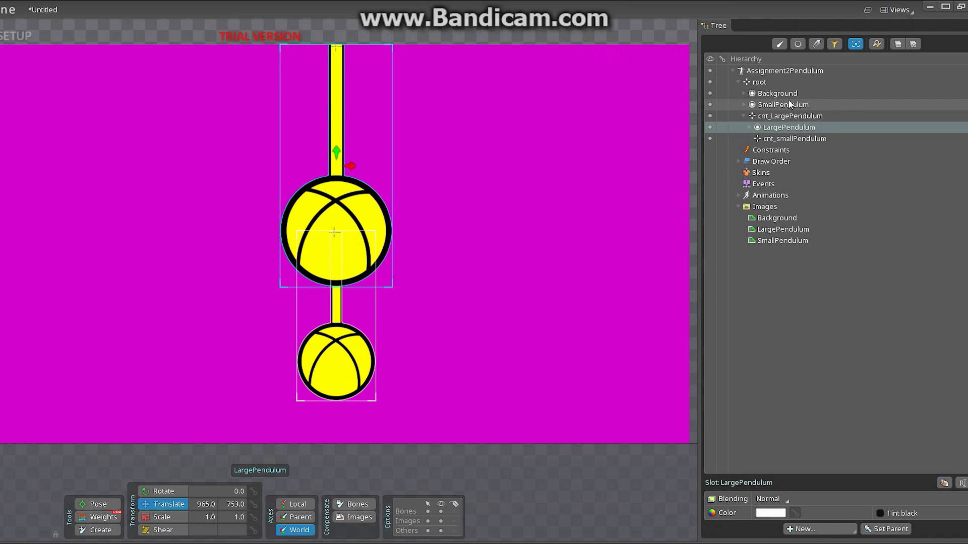
{"action": "left_click_drag", "start_coordinate": [789, 104], "coordinate": [794, 142]}
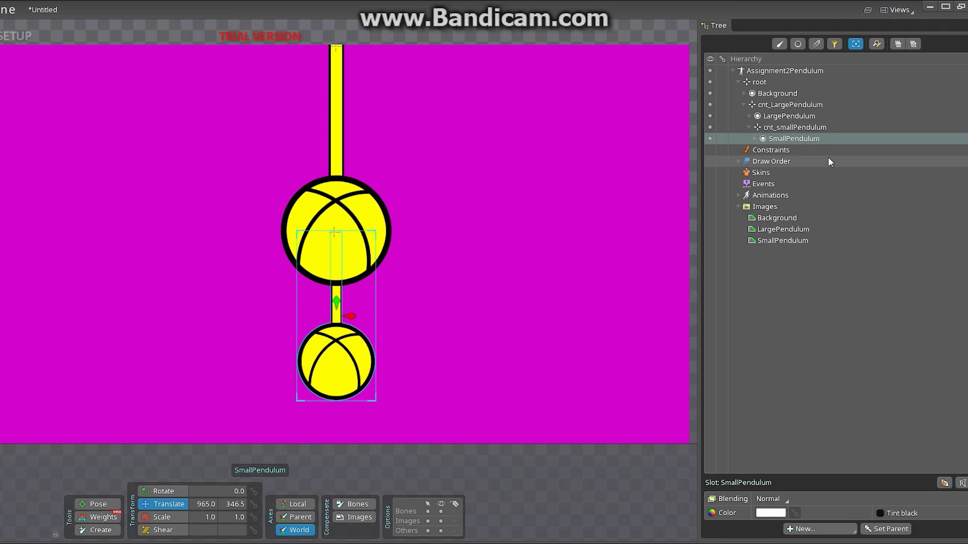
{"action": "left_click", "coordinate": [749, 117]}
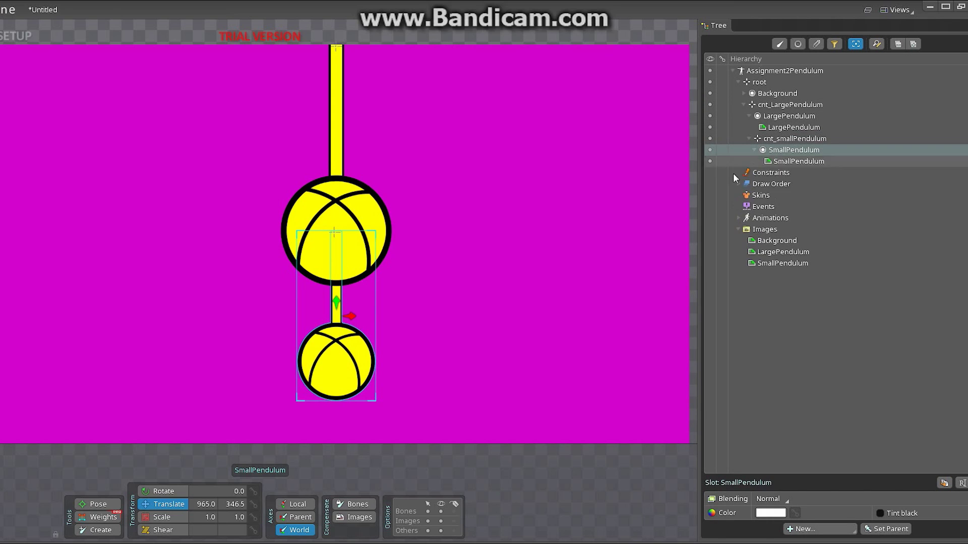
{"action": "left_click", "coordinate": [755, 149]}
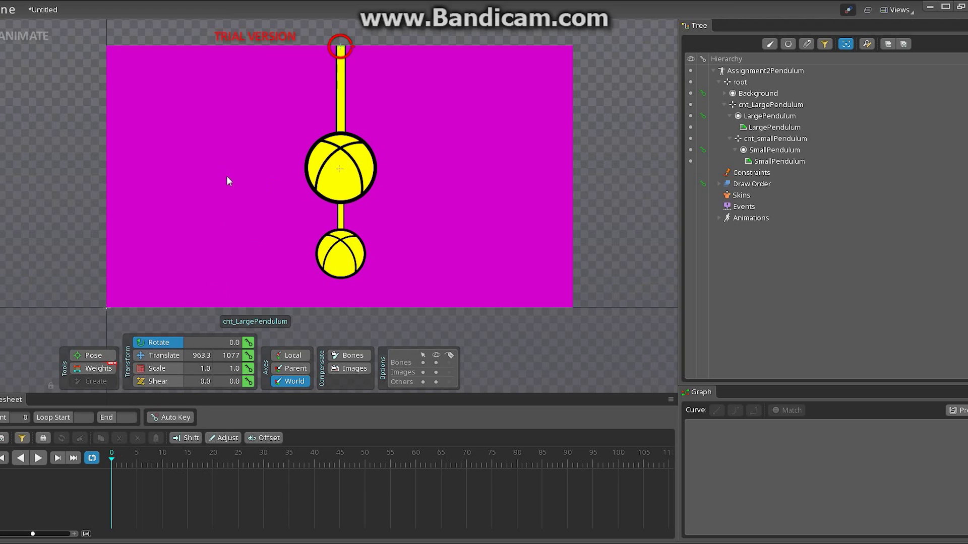
Step: Rotate cnt_LargePendulum to 305° and key it at frame 0, then scrub to frame 40
{"action": "left_click_drag", "start_coordinate": [417, 117], "coordinate": [366, 259]}
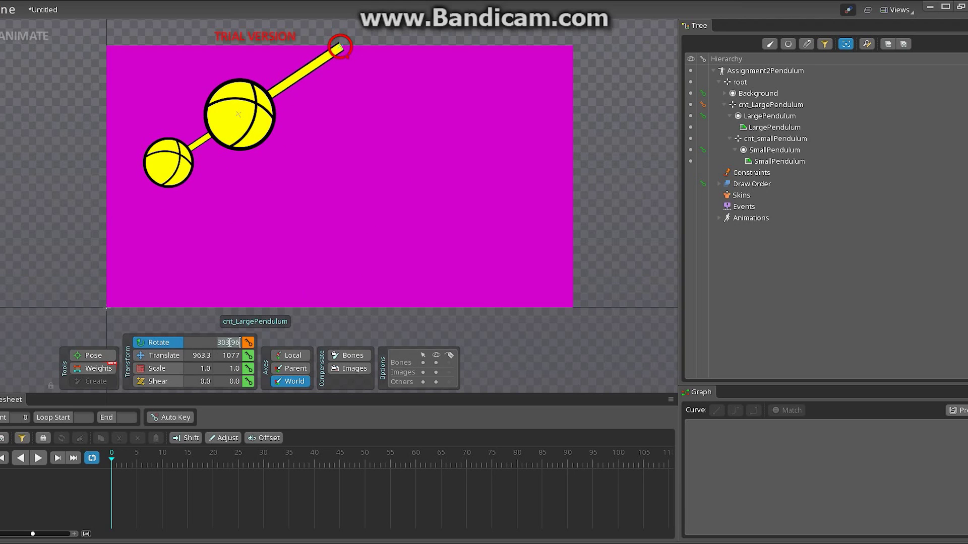
{"action": "left_click_drag", "start_coordinate": [224, 342], "coordinate": [241, 343]}
{"action": "type", "text": "305"}
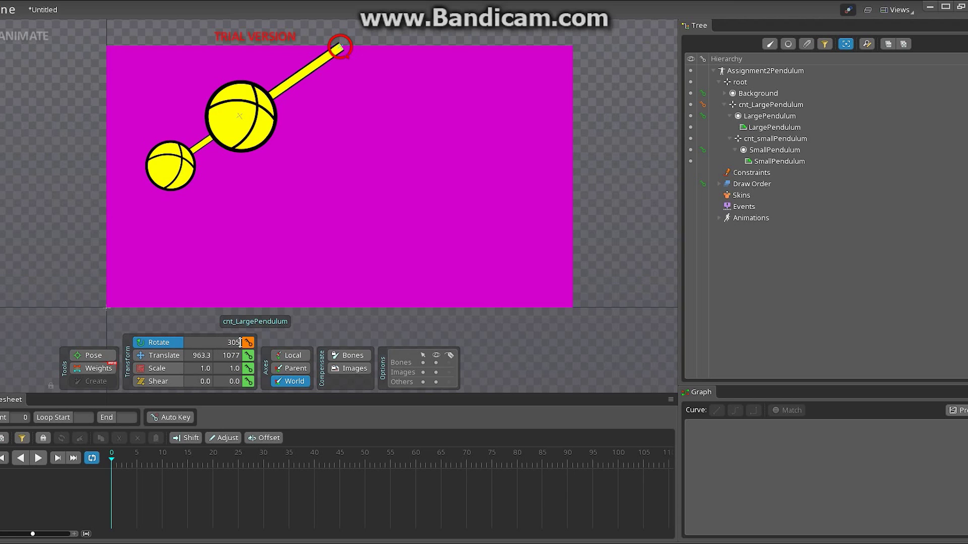
{"action": "key", "text": "Return"}
{"action": "left_click", "coordinate": [249, 342]}
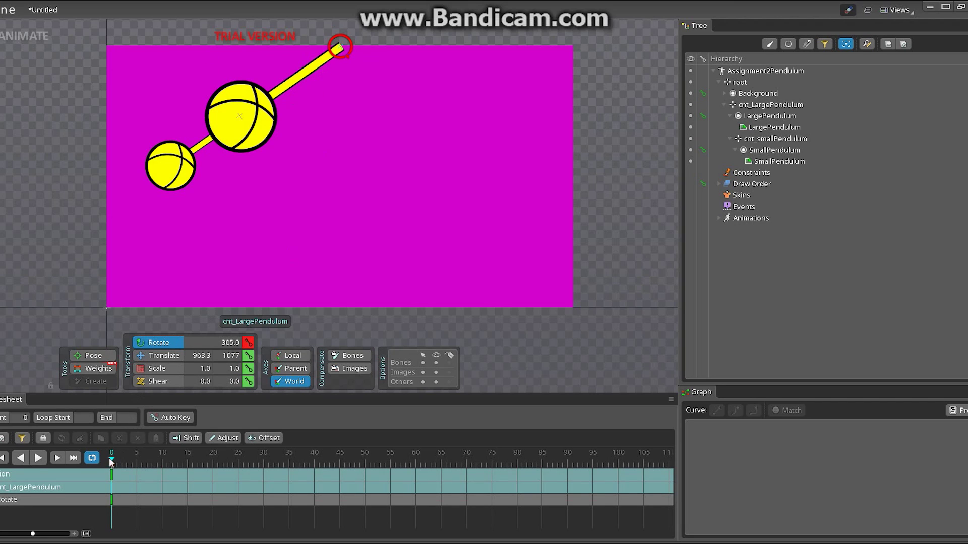
{"action": "left_click_drag", "start_coordinate": [111, 461], "coordinate": [317, 463]}
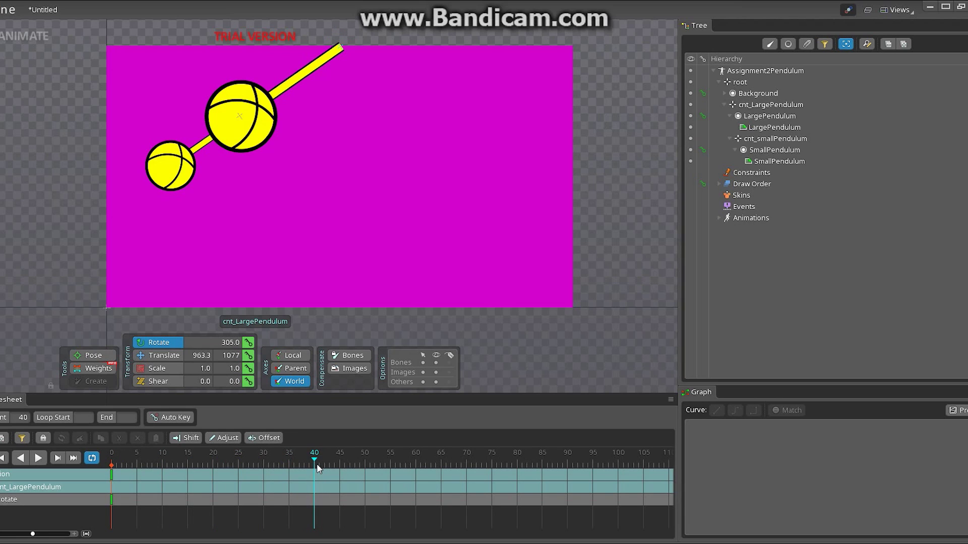
Step: Key the large pendulum's rotation at frame 40 and at 55° on frame 20
{"action": "left_click", "coordinate": [248, 342]}
{"action": "left_click_drag", "start_coordinate": [313, 457], "coordinate": [210, 470]}
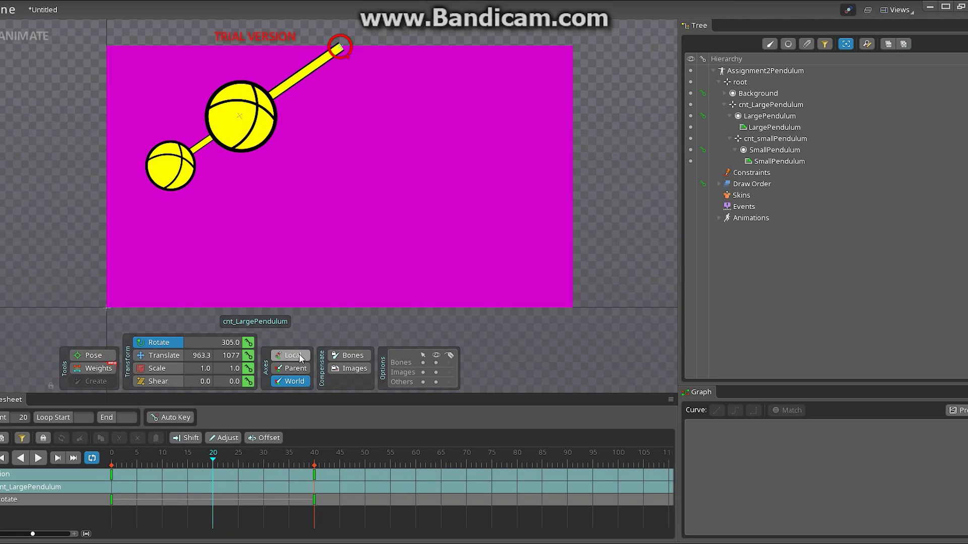
{"action": "left_click", "coordinate": [225, 339]}
{"action": "type", "text": "55"}
{"action": "key", "text": "Return"}
{"action": "left_click", "coordinate": [248, 343]}
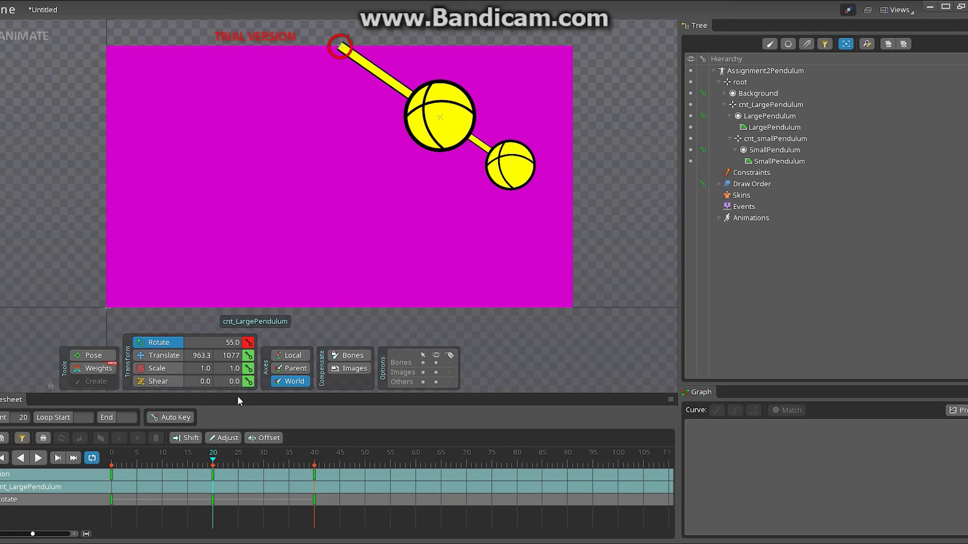
Step: Play the swing from frame 0 to preview it, then stop
{"action": "left_click_drag", "start_coordinate": [213, 456], "coordinate": [105, 468]}
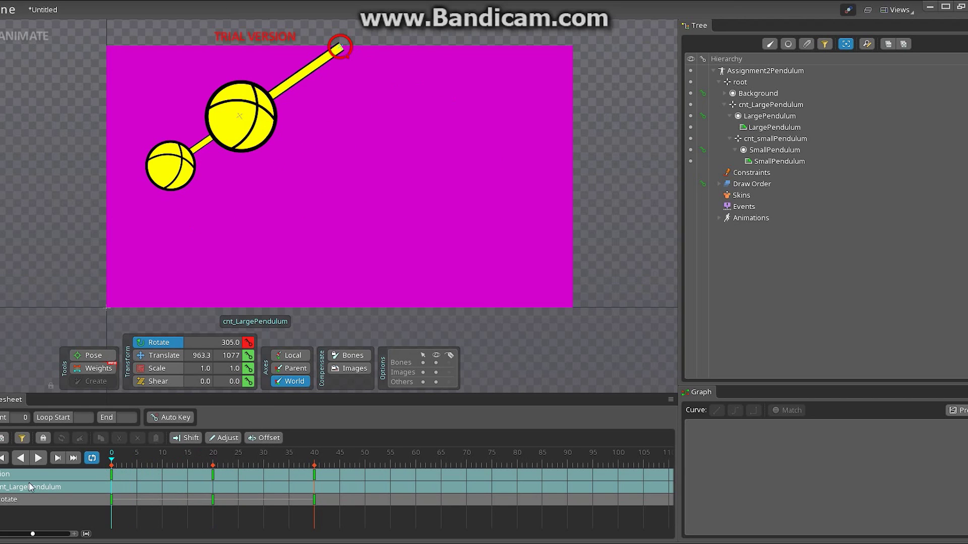
{"action": "left_click", "coordinate": [36, 460]}
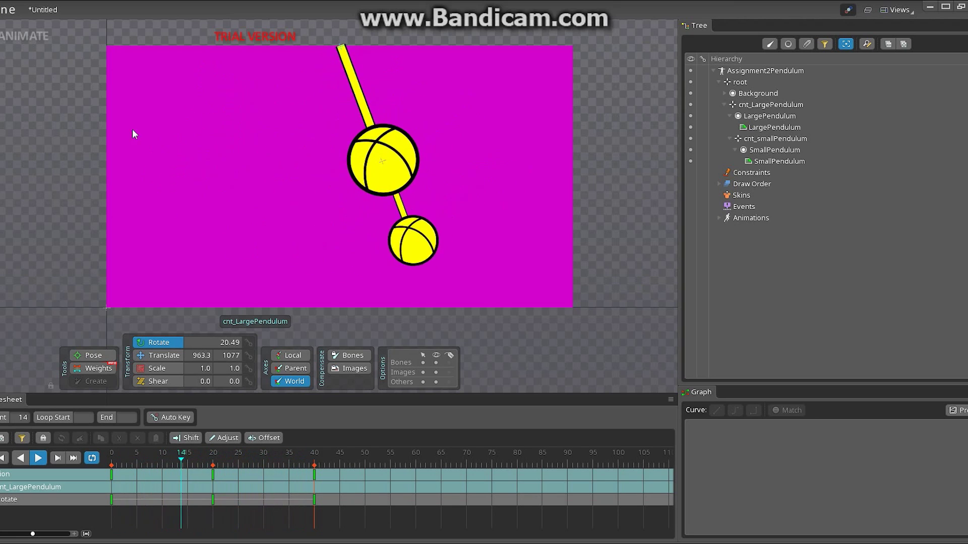
{"action": "left_click", "coordinate": [37, 459]}
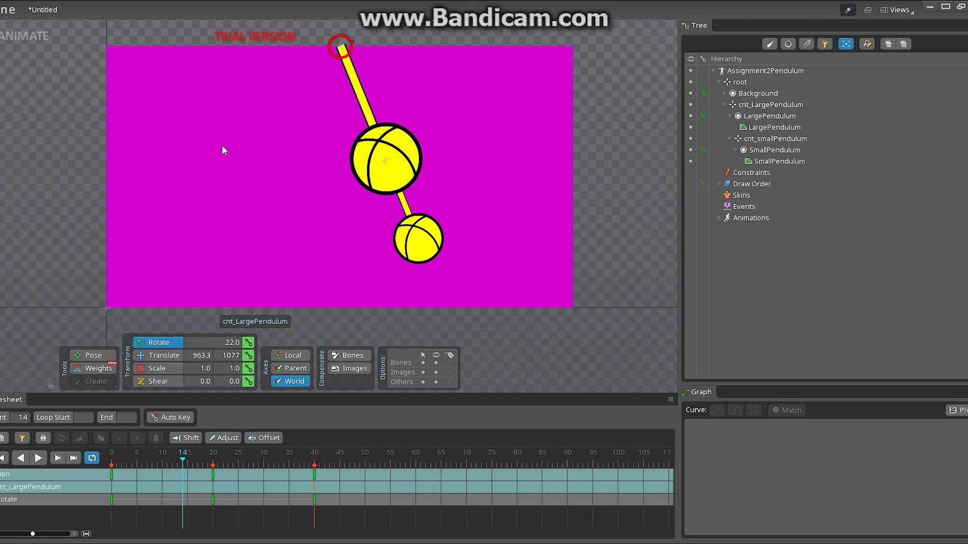
Step: Switch the frame-0 and frame-20 rotation keys to Bezier easing
{"action": "left_click", "coordinate": [112, 499]}
{"action": "left_click", "coordinate": [112, 502]}
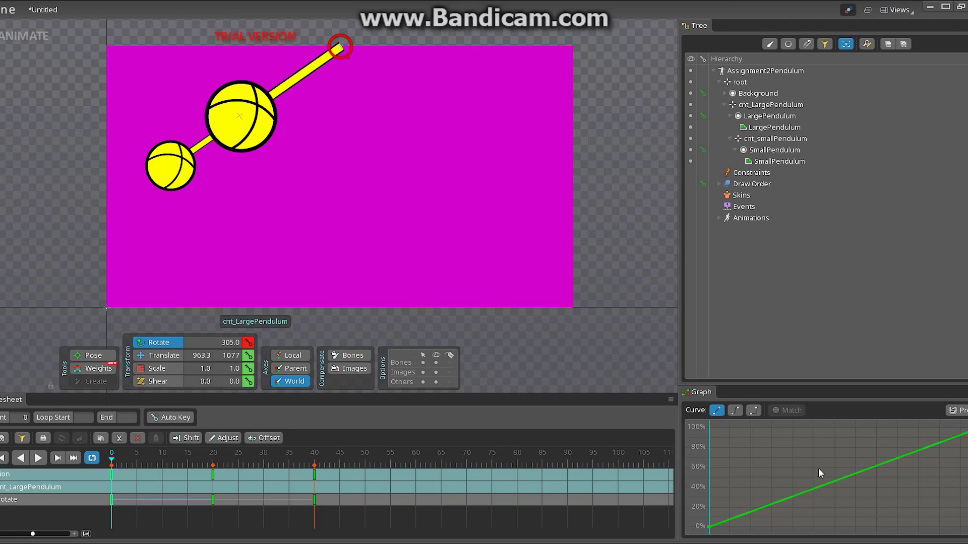
{"action": "left_click", "coordinate": [734, 410]}
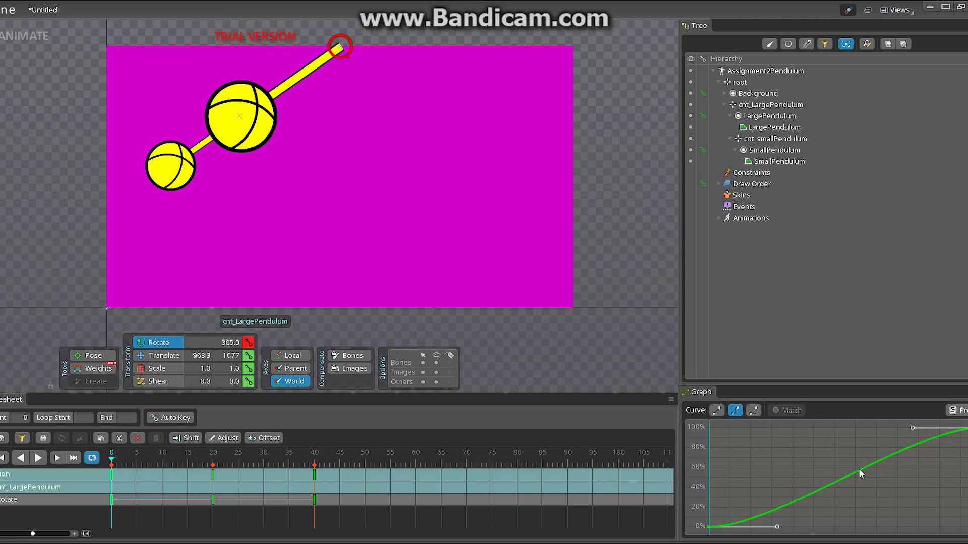
{"action": "left_click", "coordinate": [213, 501]}
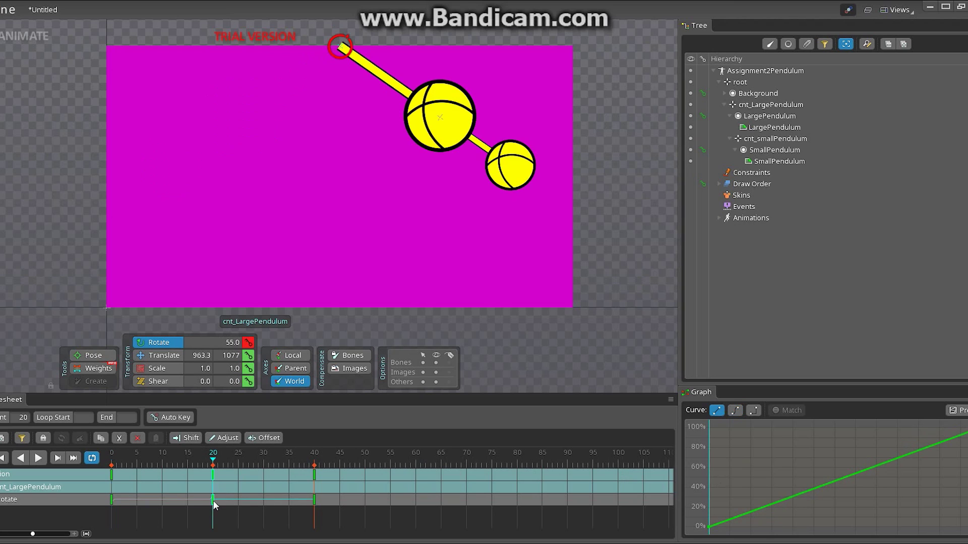
{"action": "left_click", "coordinate": [734, 411]}
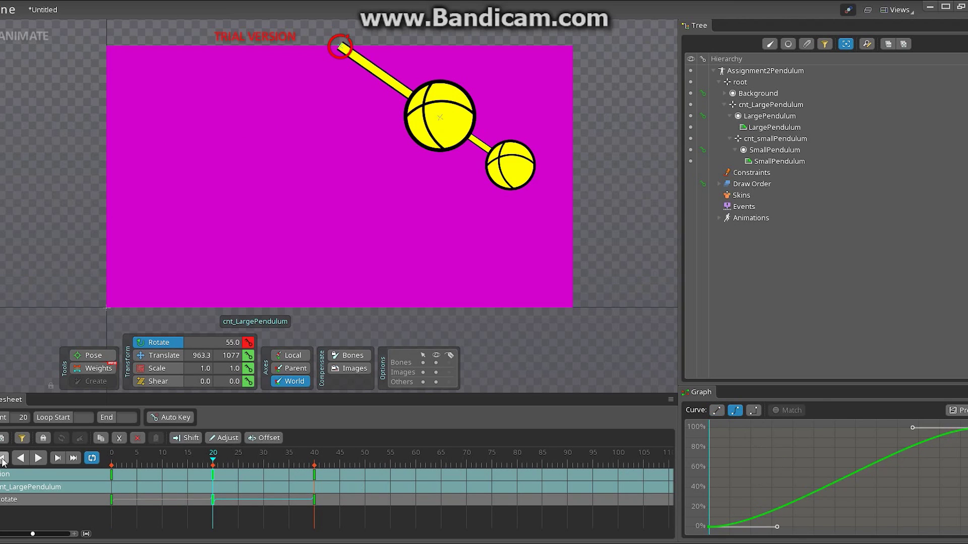
Step: Preview the eased swing, checking frames 5 and 20 and replaying
{"action": "left_click", "coordinate": [38, 458]}
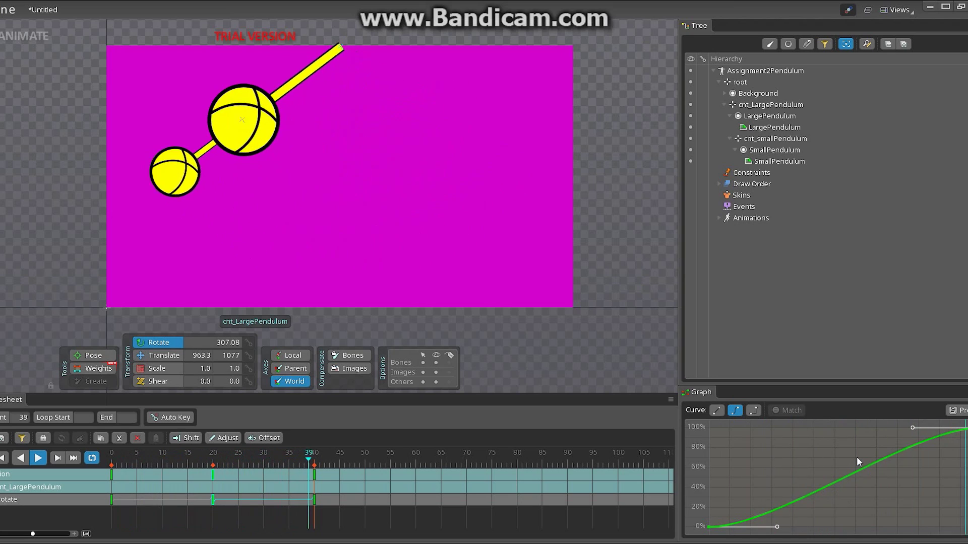
{"action": "left_click", "coordinate": [38, 459]}
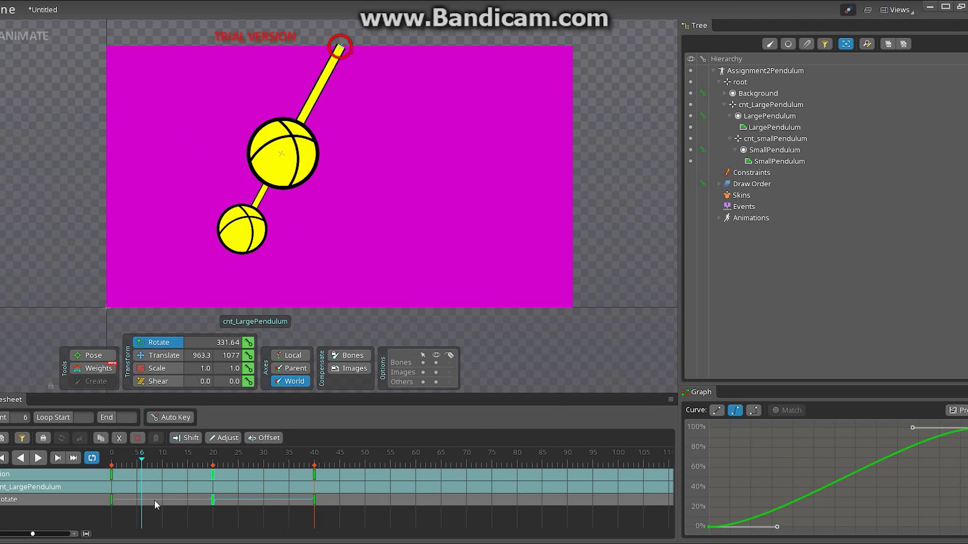
{"action": "mouse_move", "coordinate": [143, 460]}
{"action": "left_mouse_down"}
{"action": "mouse_move", "coordinate": [95, 459]}
{"action": "mouse_move", "coordinate": [137, 460]}
{"action": "left_mouse_up"}
{"action": "left_click", "coordinate": [213, 474]}
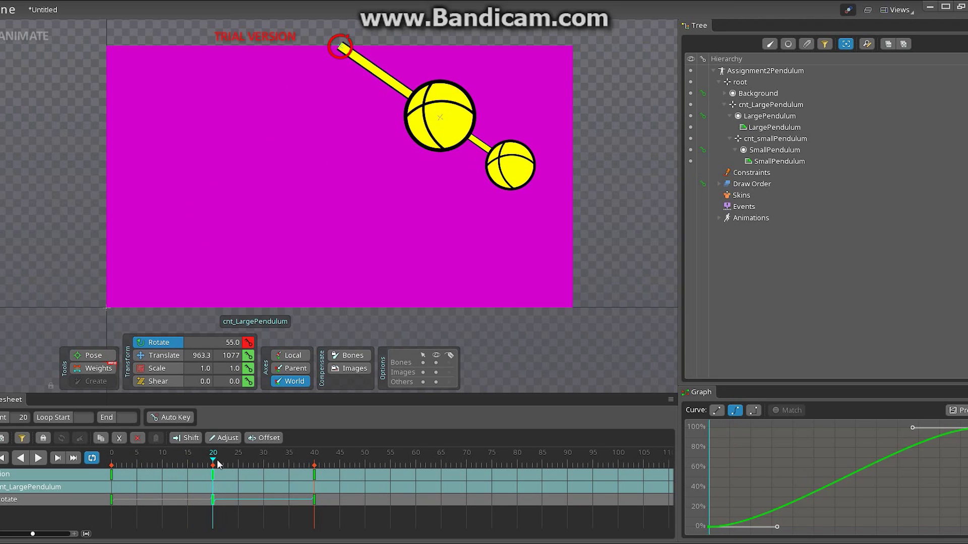
{"action": "key", "text": "space"}
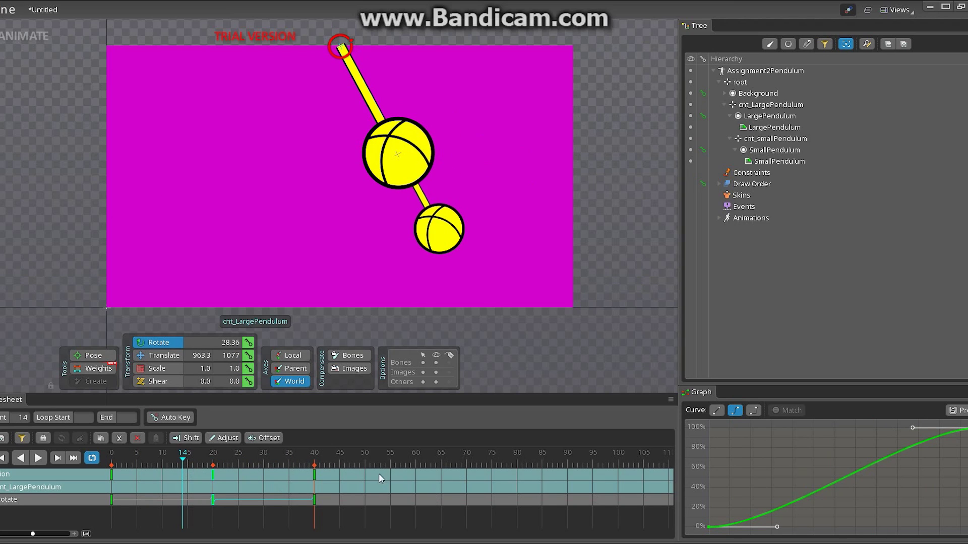
{"action": "left_click_drag", "start_coordinate": [185, 461], "coordinate": [111, 461]}
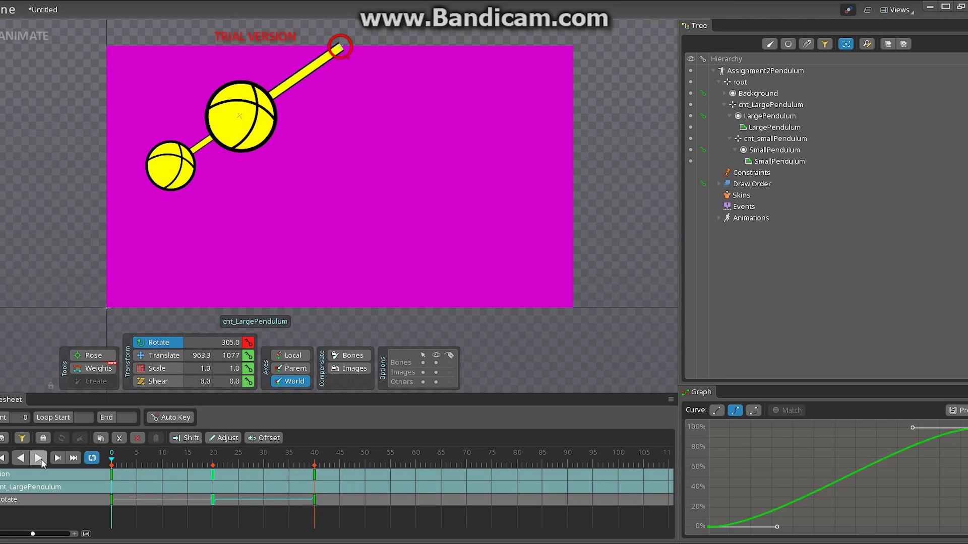
{"action": "left_click", "coordinate": [40, 459]}
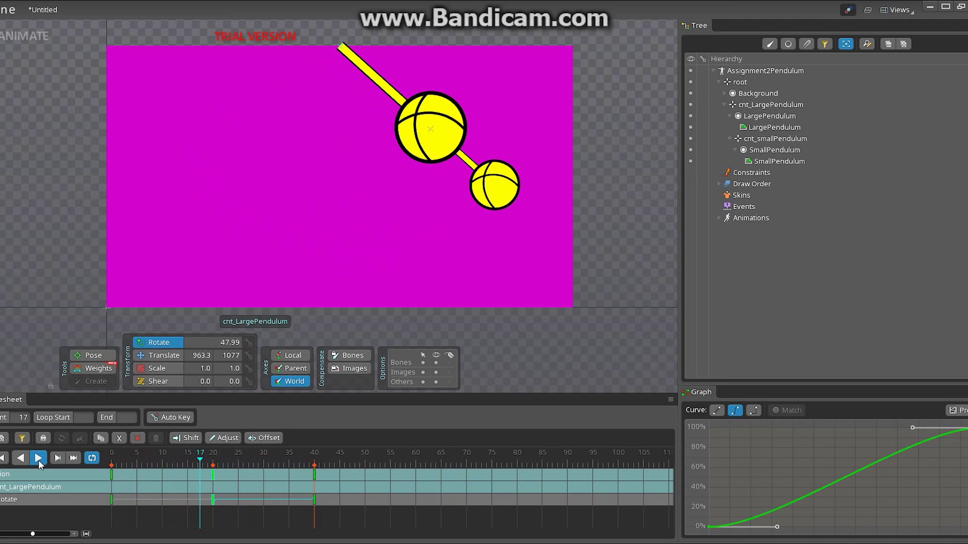
{"action": "left_click", "coordinate": [39, 459]}
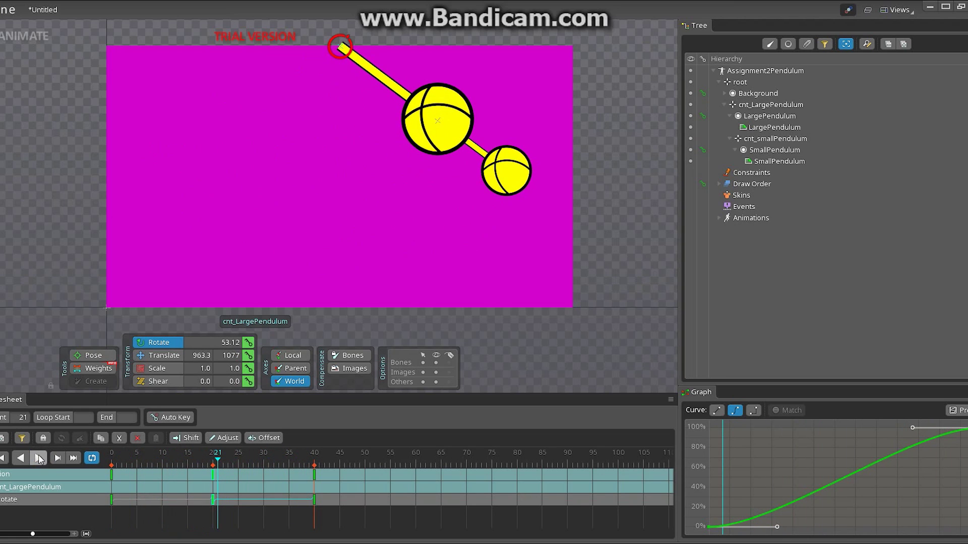
Step: Rotate cnt_smallPendulum to 289.78° and key it at frame 0
{"action": "left_click", "coordinate": [779, 143]}
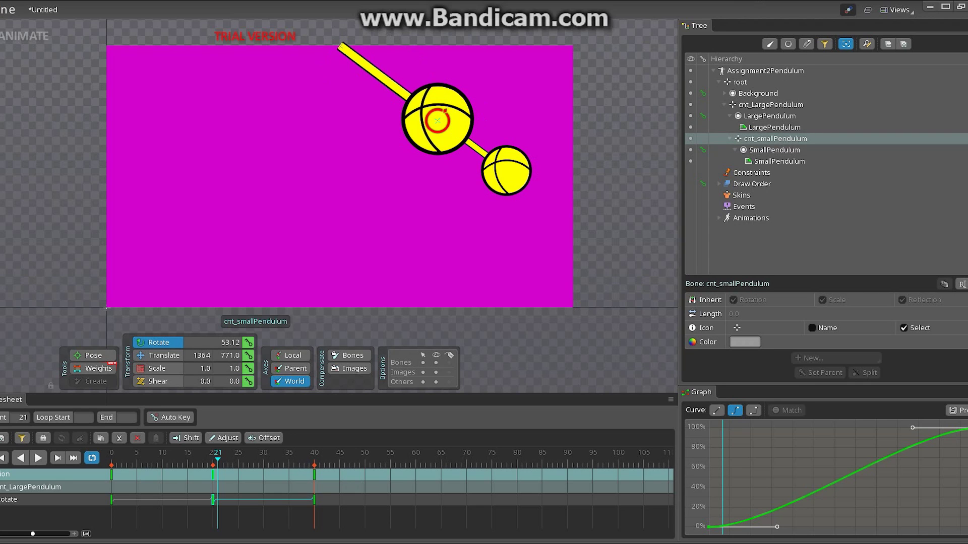
{"action": "left_click_drag", "start_coordinate": [218, 459], "coordinate": [111, 460]}
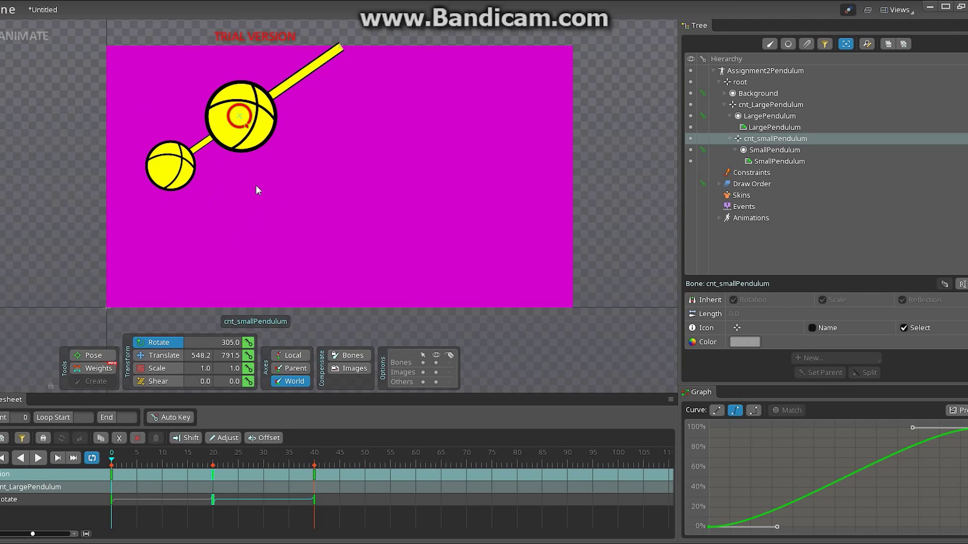
{"action": "left_click_drag", "start_coordinate": [277, 169], "coordinate": [271, 203]}
{"action": "left_click", "coordinate": [248, 343]}
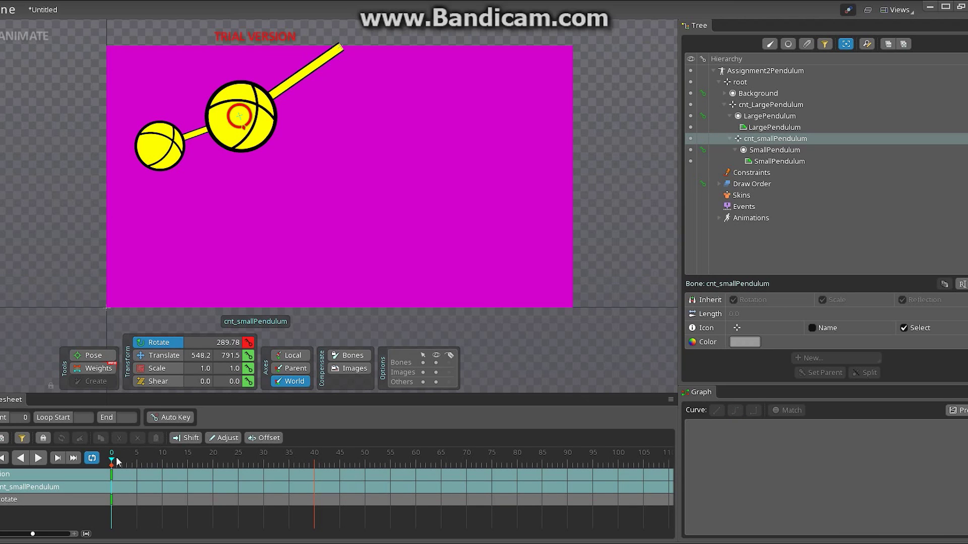
Step: Key the small pendulum's rotation at frame 40, then pose and key it at frame 10
{"action": "left_click_drag", "start_coordinate": [116, 462], "coordinate": [313, 499]}
{"action": "left_click", "coordinate": [249, 343]}
{"action": "left_click_drag", "start_coordinate": [315, 461], "coordinate": [110, 477]}
{"action": "left_click_drag", "start_coordinate": [112, 462], "coordinate": [163, 477]}
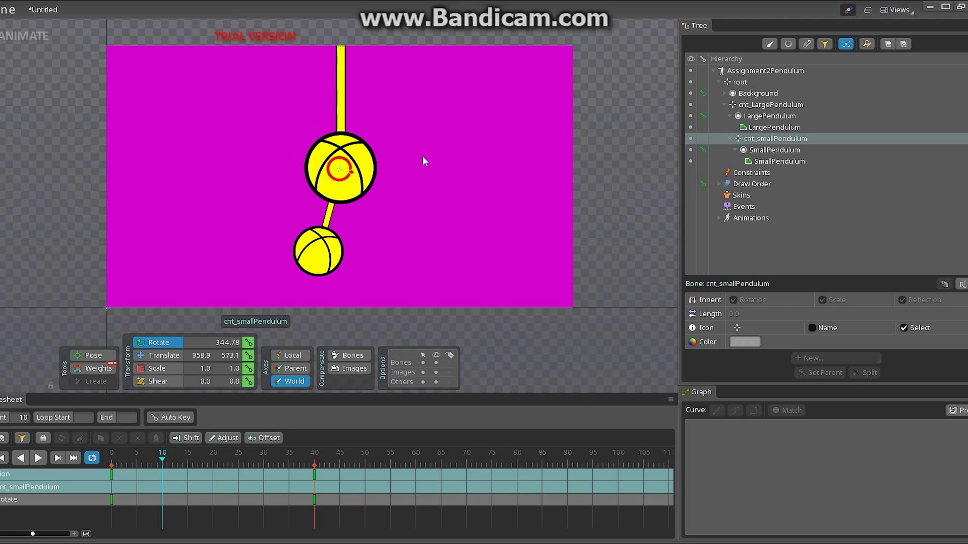
{"action": "left_click_drag", "start_coordinate": [400, 156], "coordinate": [404, 199]}
{"action": "left_click", "coordinate": [248, 343]}
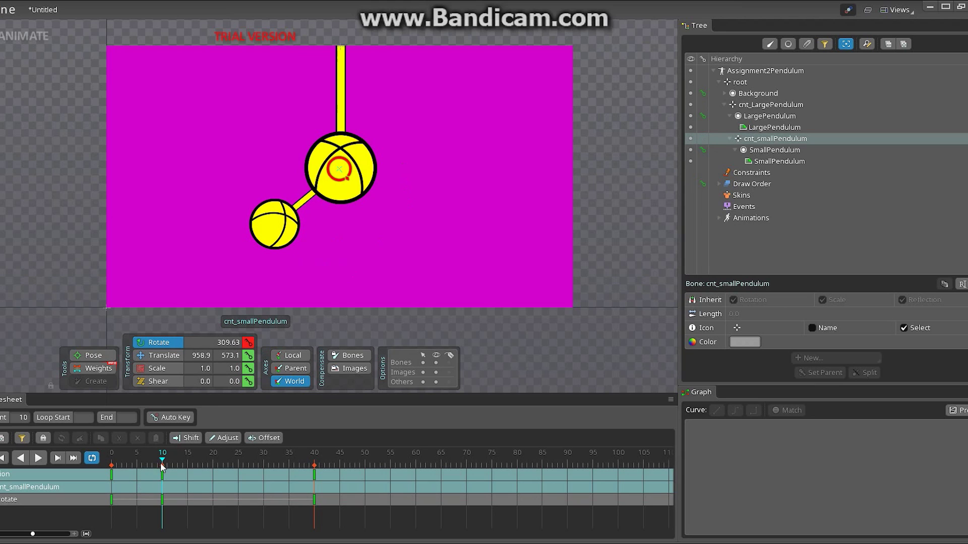
Step: Key the small pendulum at 278.84° on frame 5 and refine frame 10 to 307.64°
{"action": "left_click_drag", "start_coordinate": [162, 465], "coordinate": [135, 480]}
{"action": "left_click_drag", "start_coordinate": [329, 180], "coordinate": [360, 197]}
{"action": "left_click", "coordinate": [248, 342]}
{"action": "left_click_drag", "start_coordinate": [135, 458], "coordinate": [165, 482]}
{"action": "left_click_drag", "start_coordinate": [435, 186], "coordinate": [430, 182]}
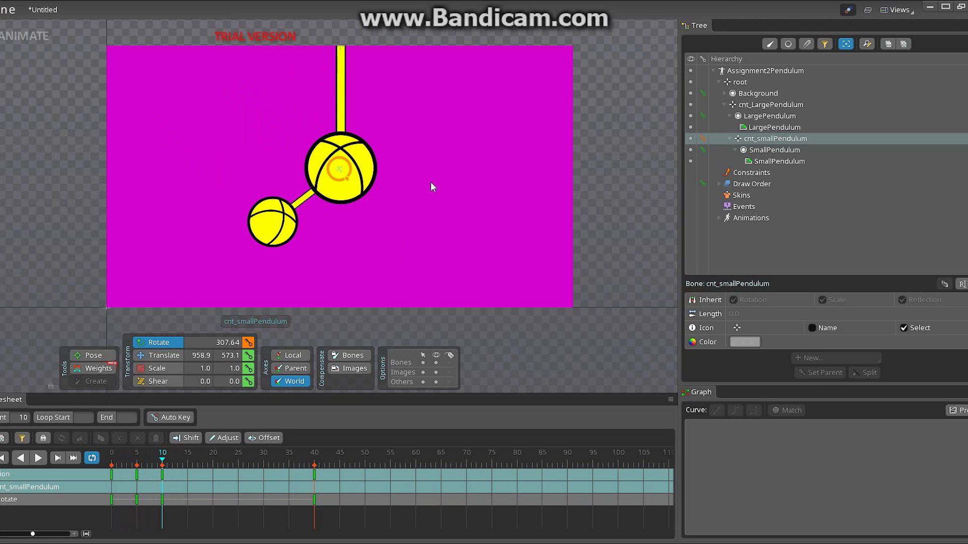
{"action": "left_click", "coordinate": [248, 343]}
{"action": "left_click", "coordinate": [106, 458]}
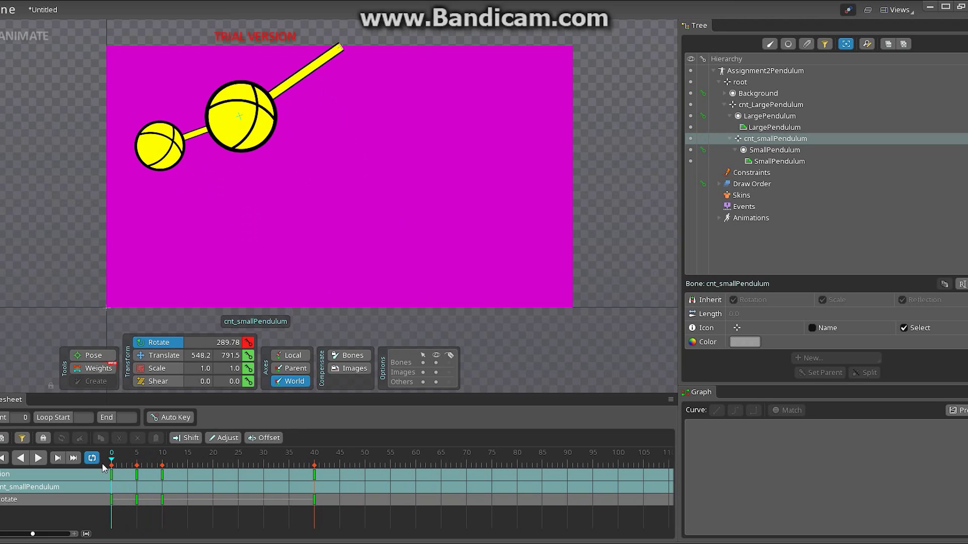
Step: Pose and key the small pendulum's rotation at frames 20 and 15
{"action": "left_click_drag", "start_coordinate": [110, 473], "coordinate": [213, 516]}
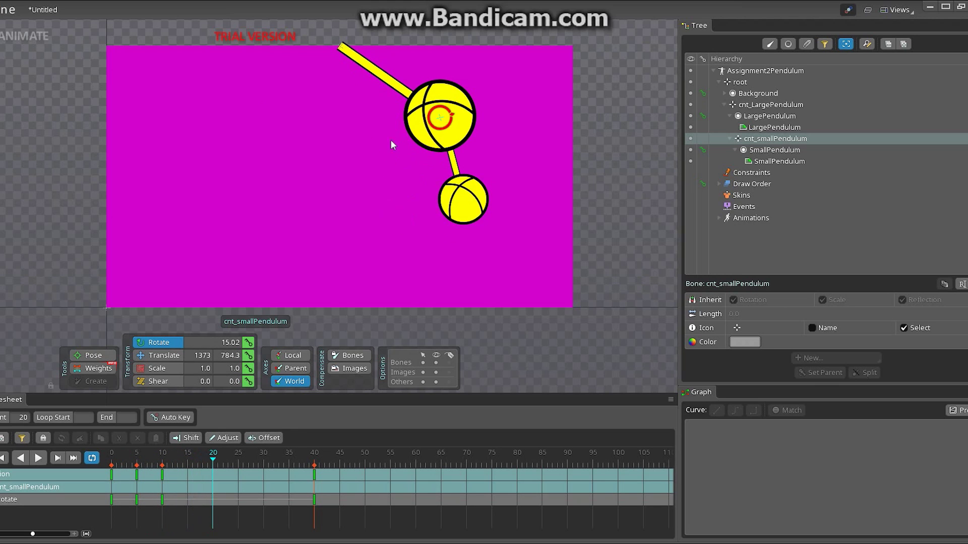
{"action": "left_click_drag", "start_coordinate": [351, 135], "coordinate": [374, 175]}
{"action": "left_click", "coordinate": [248, 342]}
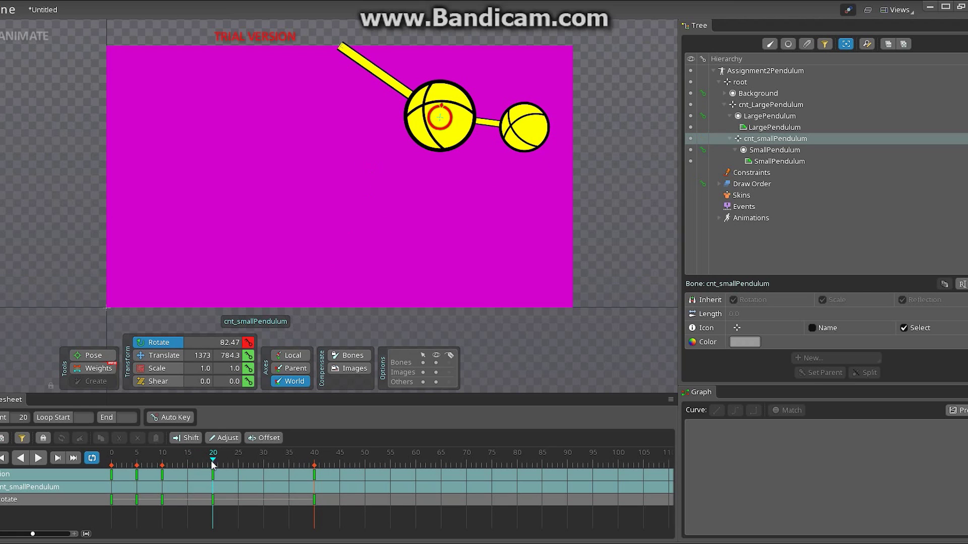
{"action": "left_click_drag", "start_coordinate": [211, 459], "coordinate": [195, 486]}
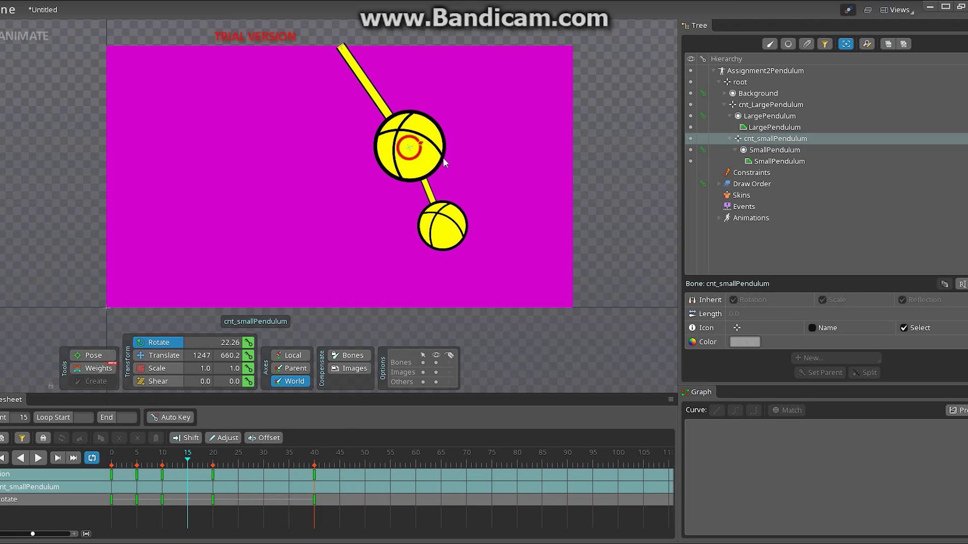
{"action": "left_click_drag", "start_coordinate": [477, 138], "coordinate": [476, 158]}
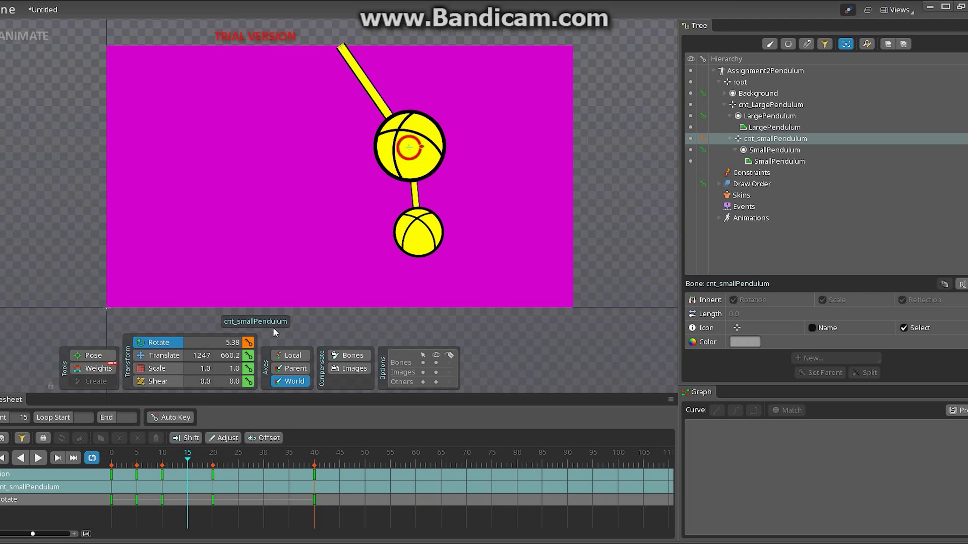
{"action": "left_click", "coordinate": [249, 343]}
Step: Key the small pendulum at frames 30 and 25, adjusting frame 30 to 47.49°
{"action": "left_click_drag", "start_coordinate": [187, 460], "coordinate": [264, 486]}
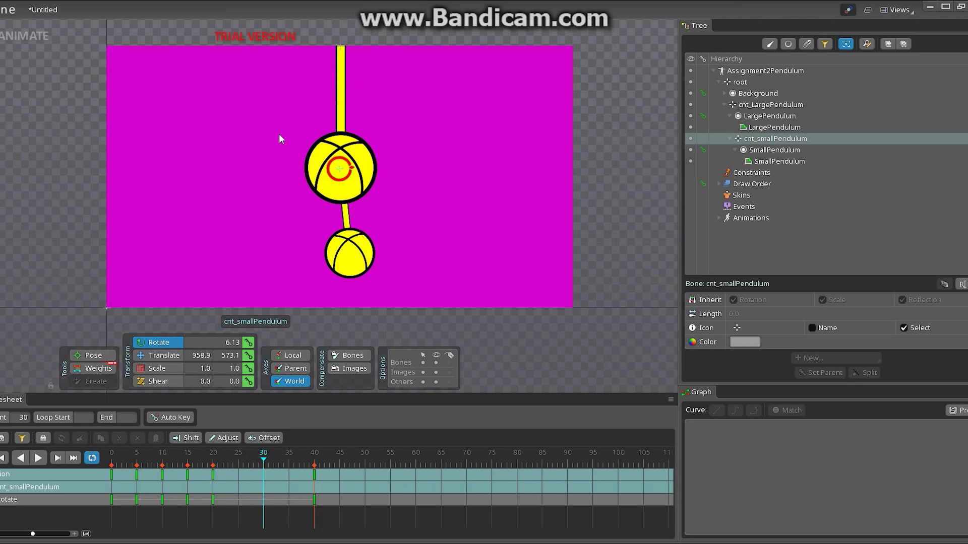
{"action": "left_click_drag", "start_coordinate": [280, 134], "coordinate": [280, 176]}
{"action": "left_click", "coordinate": [248, 342]}
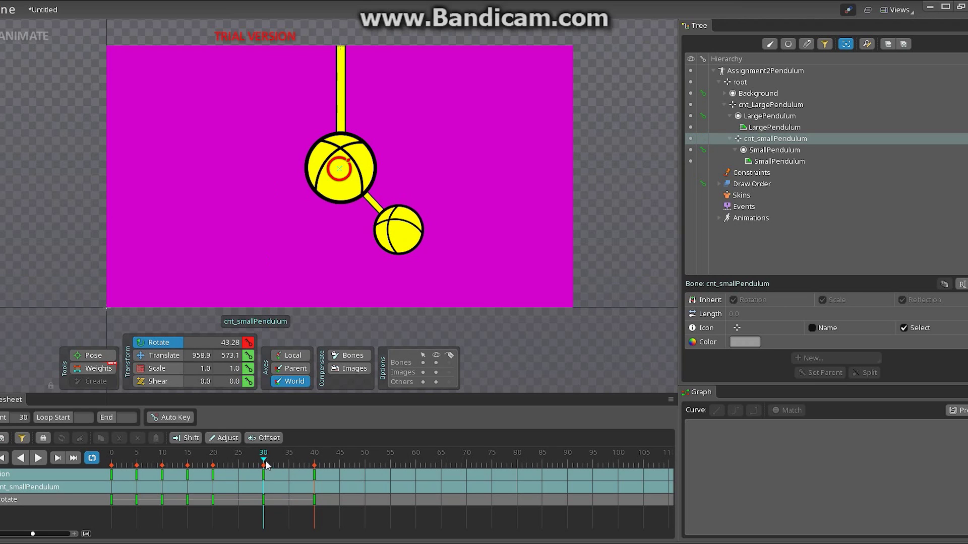
{"action": "left_click_drag", "start_coordinate": [264, 462], "coordinate": [238, 463]}
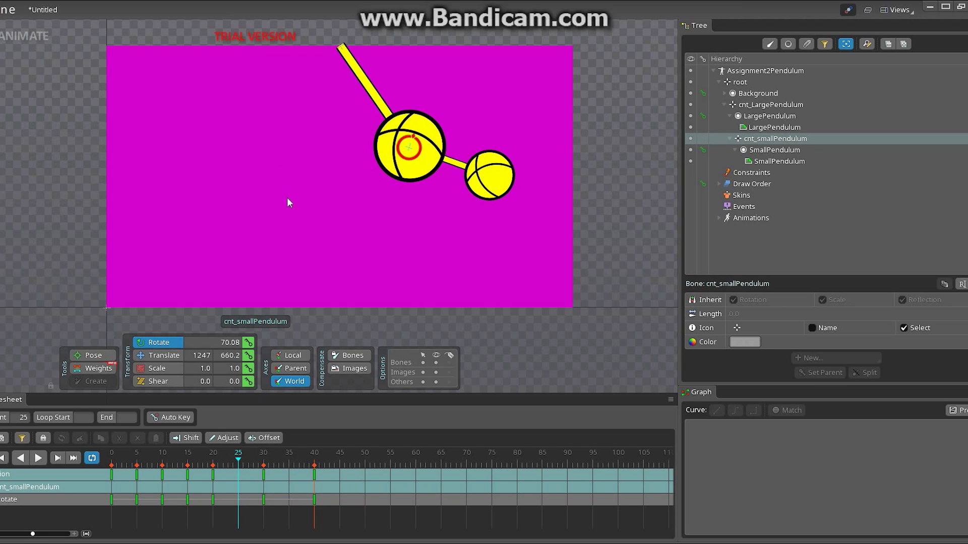
{"action": "left_click_drag", "start_coordinate": [288, 202], "coordinate": [285, 206]}
{"action": "left_click", "coordinate": [248, 342]}
{"action": "left_click_drag", "start_coordinate": [239, 463], "coordinate": [264, 463]}
{"action": "left_click_drag", "start_coordinate": [258, 208], "coordinate": [250, 202]}
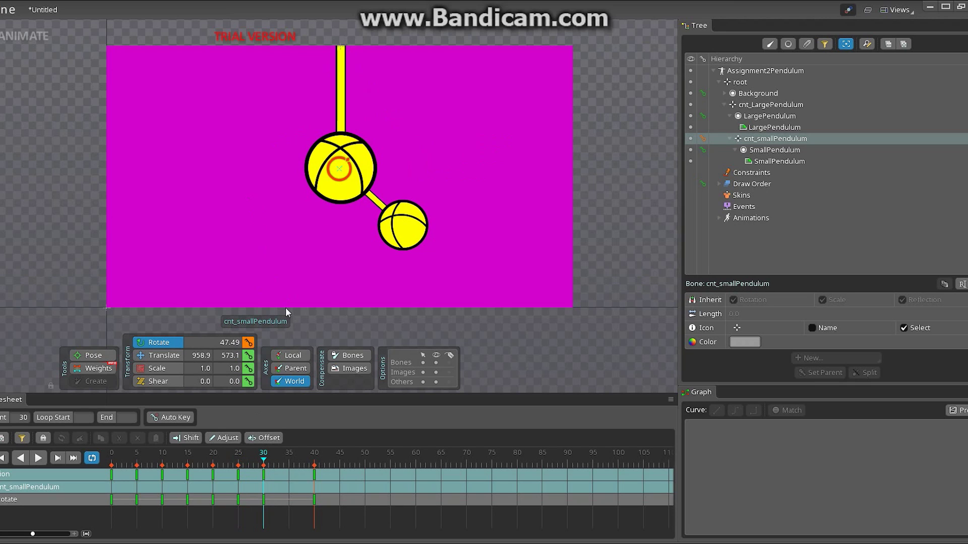
{"action": "left_click", "coordinate": [248, 342]}
{"action": "left_click_drag", "start_coordinate": [267, 464], "coordinate": [110, 477]}
{"action": "left_click", "coordinate": [38, 458]}
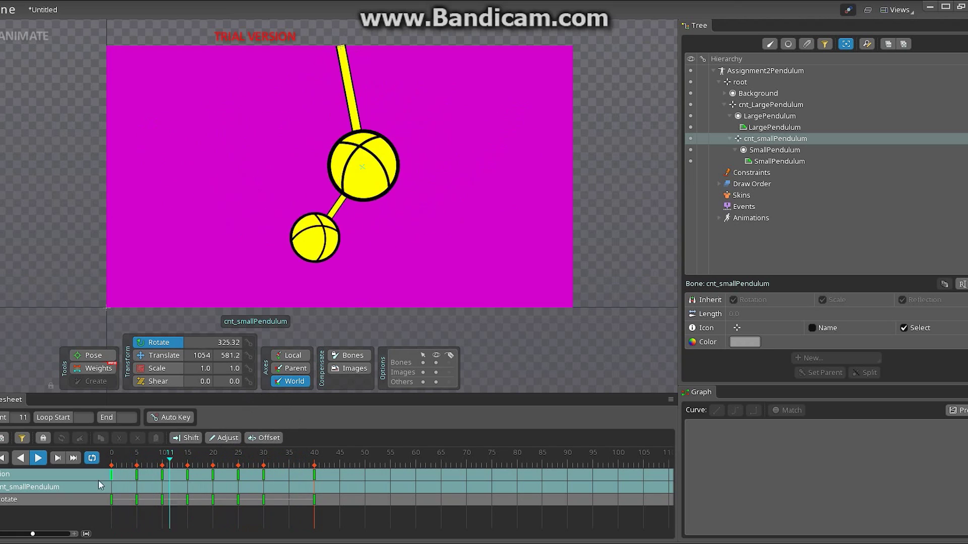
{"action": "key", "text": "space"}
{"action": "left_click_drag", "start_coordinate": [260, 458], "coordinate": [240, 522]}
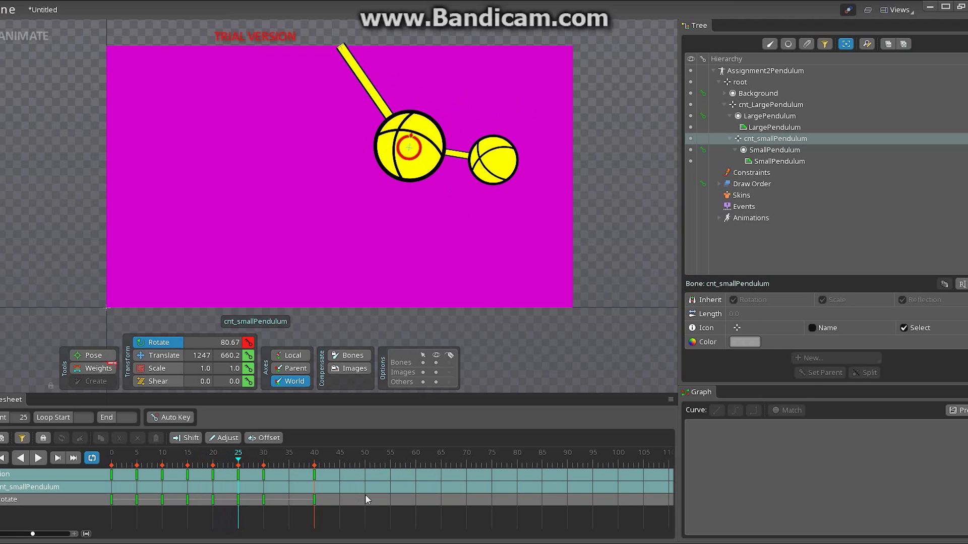
Step: Set the frame-20 and frame-25 rotation keys to Bezier and reshape their curve handles
{"action": "left_click", "coordinate": [214, 498]}
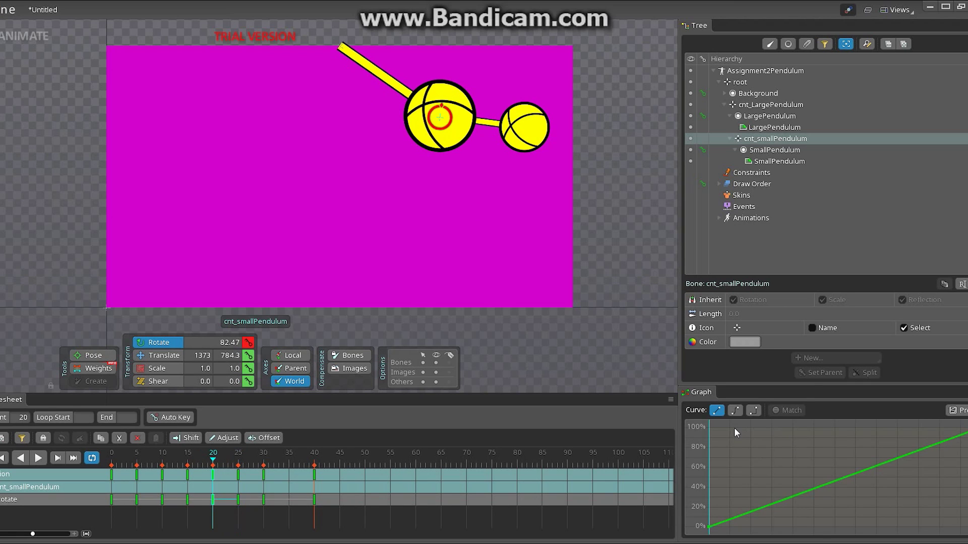
{"action": "left_click", "coordinate": [734, 412]}
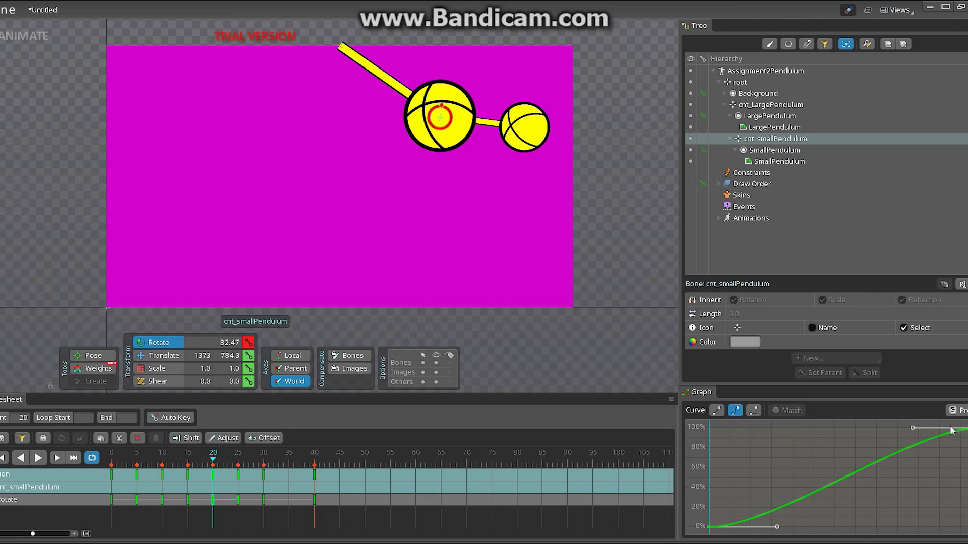
{"action": "left_click_drag", "start_coordinate": [777, 527], "coordinate": [767, 491]}
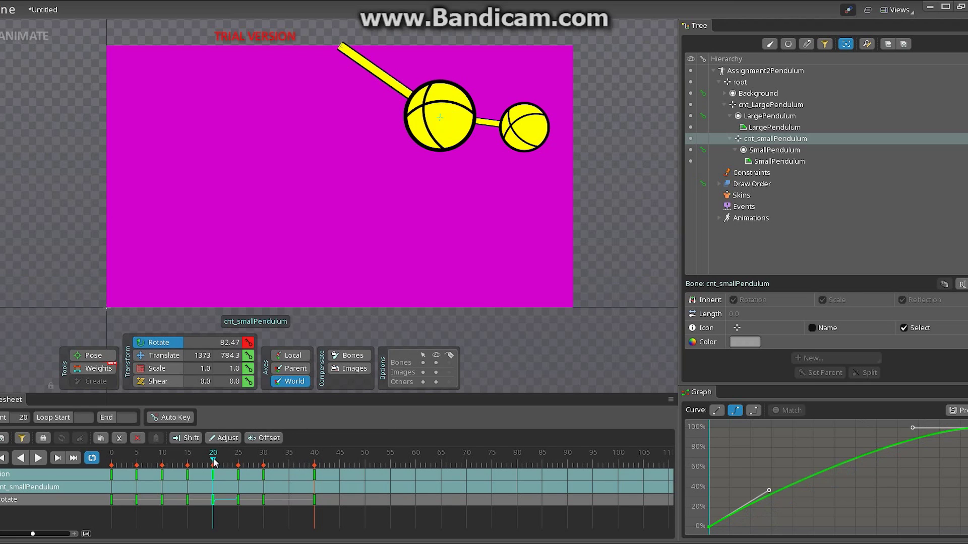
{"action": "left_click", "coordinate": [238, 501]}
{"action": "left_click", "coordinate": [238, 499]}
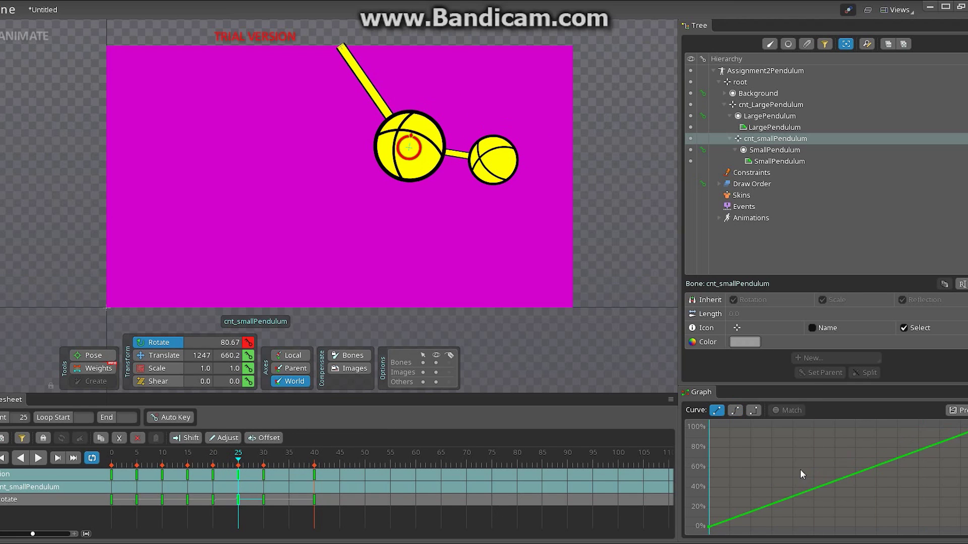
{"action": "left_click", "coordinate": [736, 412]}
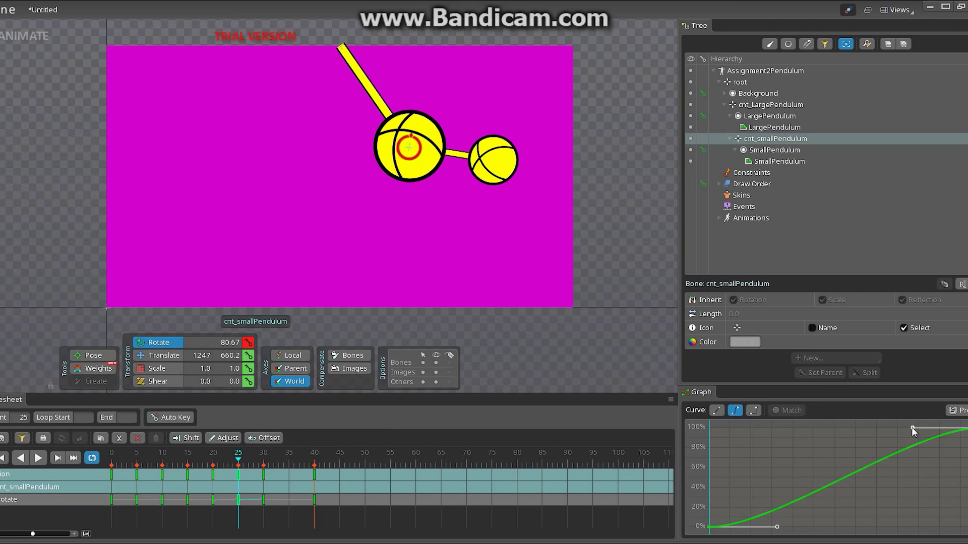
{"action": "left_click_drag", "start_coordinate": [914, 430], "coordinate": [920, 456]}
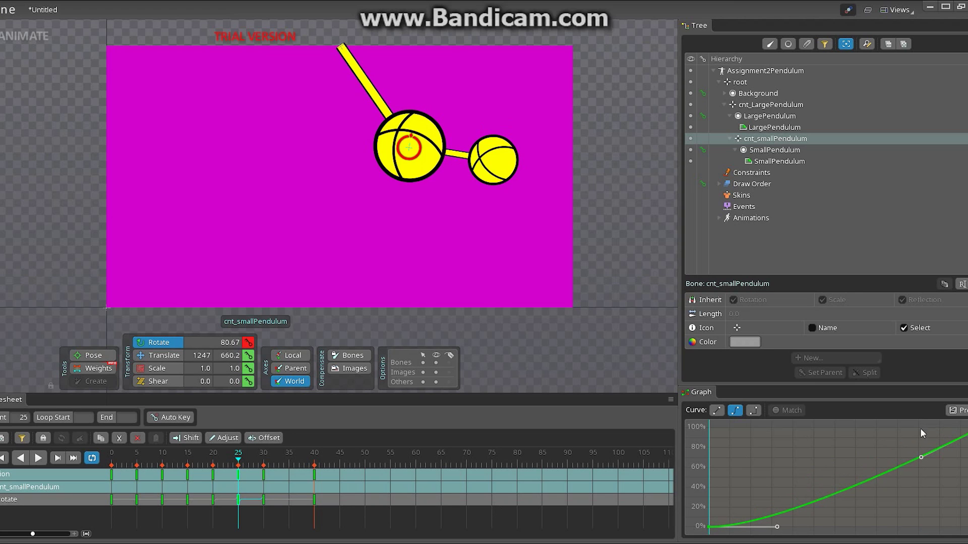
{"action": "left_click_drag", "start_coordinate": [237, 458], "coordinate": [102, 467]}
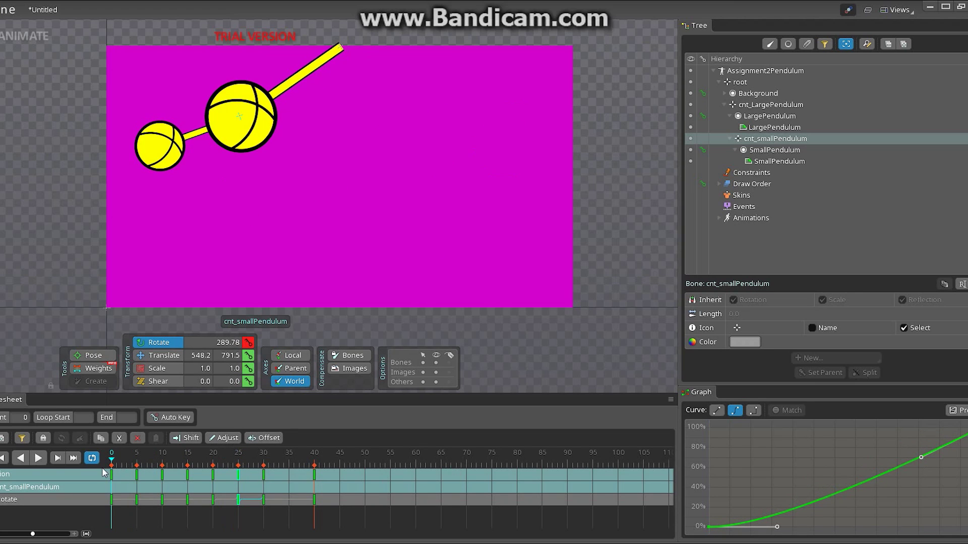
{"action": "left_click", "coordinate": [38, 458]}
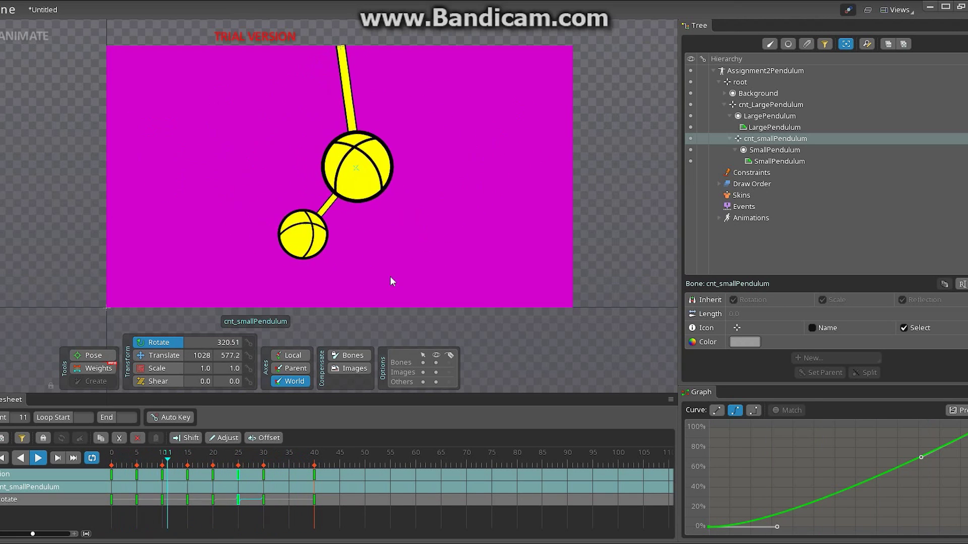
Step: Key the small pendulum's rotation at about 72 degrees on frame 25 and replay the swing from frame 0
{"action": "left_click", "coordinate": [39, 457]}
{"action": "left_click_drag", "start_coordinate": [275, 464], "coordinate": [240, 476]}
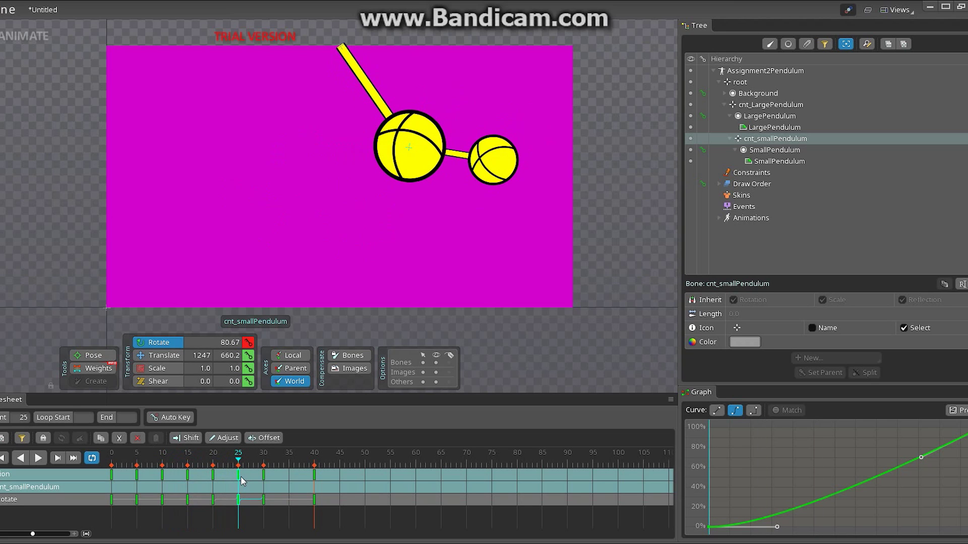
{"action": "left_click_drag", "start_coordinate": [355, 174], "coordinate": [350, 166]}
{"action": "left_click", "coordinate": [248, 342]}
{"action": "left_click_drag", "start_coordinate": [234, 458], "coordinate": [45, 474]}
{"action": "left_click", "coordinate": [37, 460]}
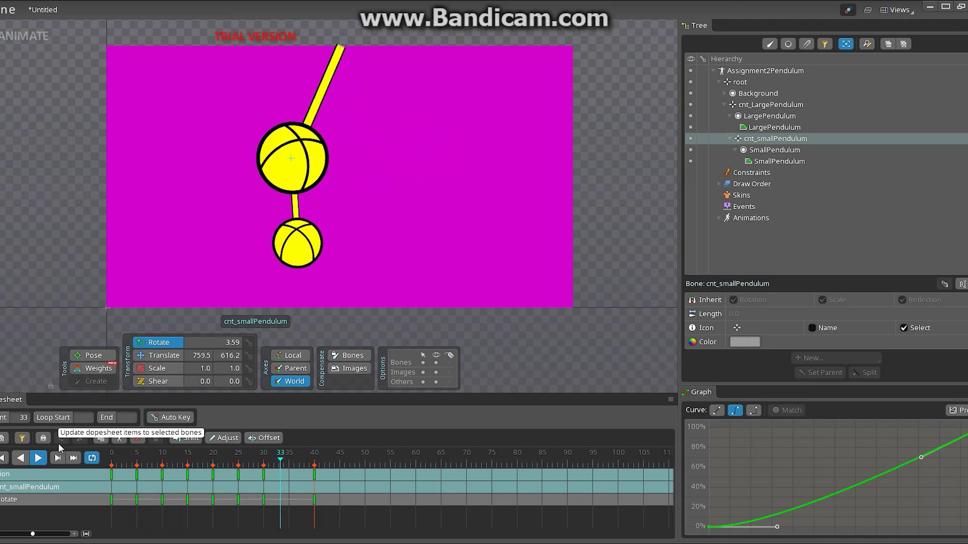
Step: Raise the frame 25 rotation to about 78 degrees and slightly soften the easing out of frame 20
{"action": "left_click", "coordinate": [38, 458]}
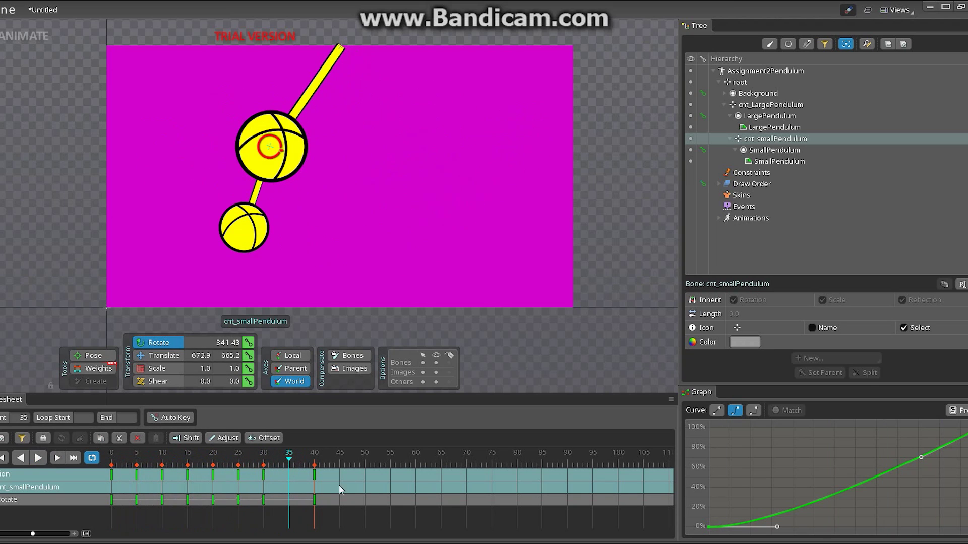
{"action": "left_click_drag", "start_coordinate": [295, 459], "coordinate": [197, 467]}
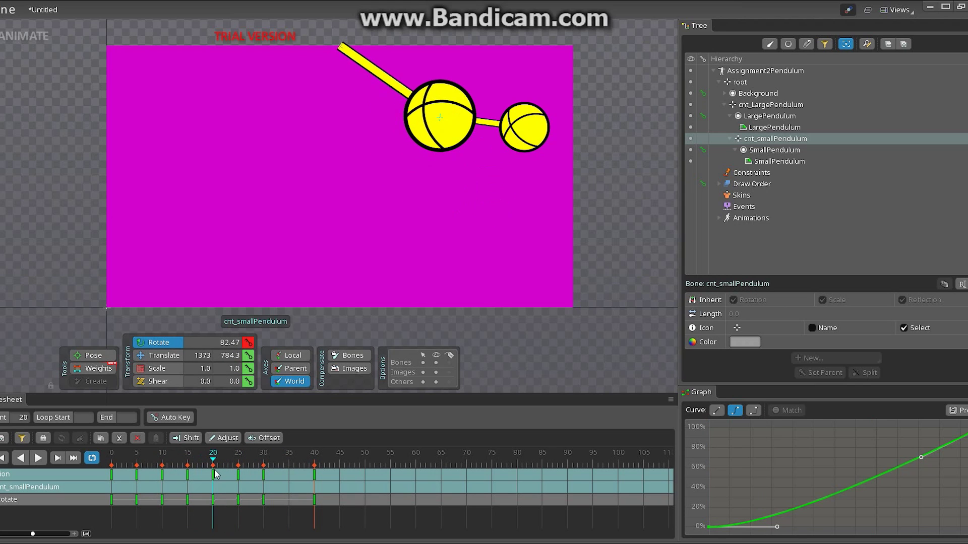
{"action": "left_click_drag", "start_coordinate": [213, 469], "coordinate": [240, 469]}
{"action": "left_click_drag", "start_coordinate": [331, 171], "coordinate": [328, 177]}
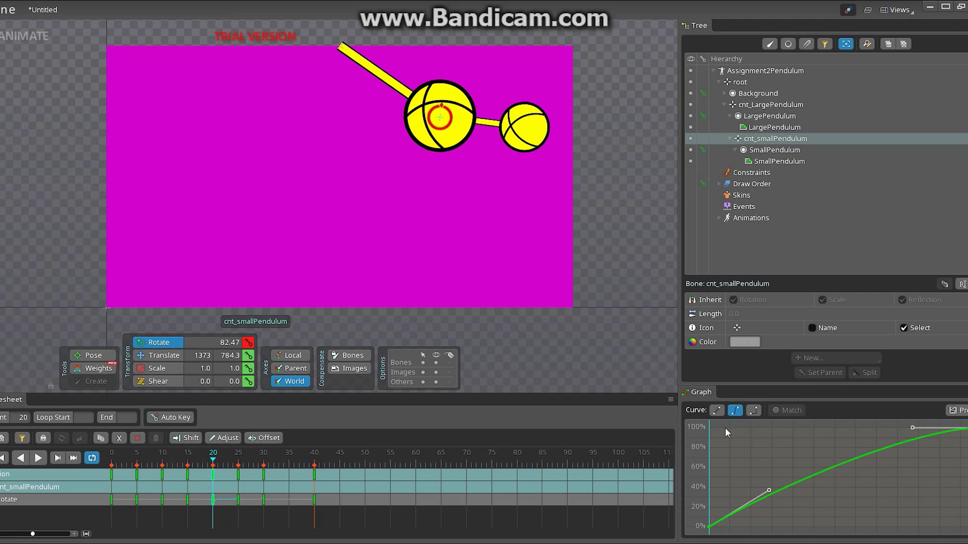
{"action": "left_click_drag", "start_coordinate": [912, 427], "coordinate": [906, 427]}
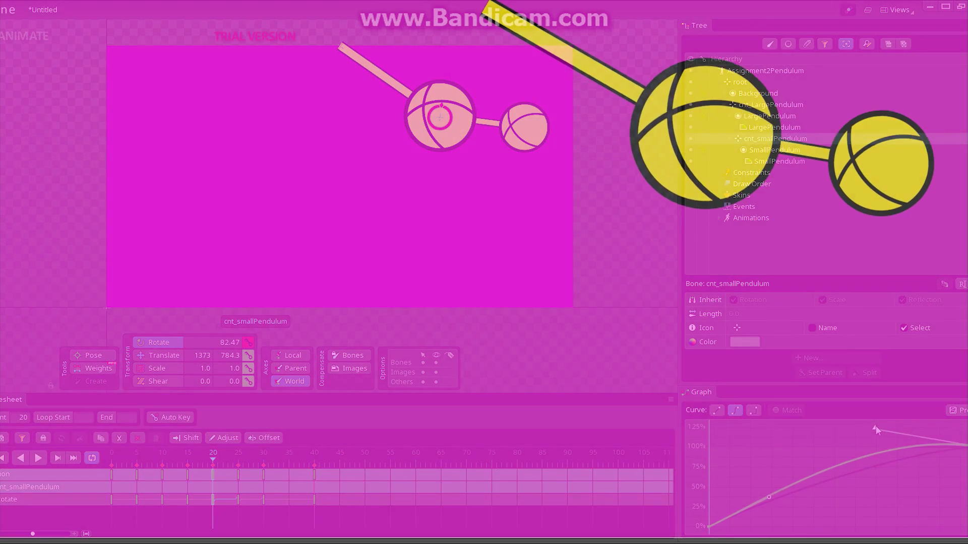